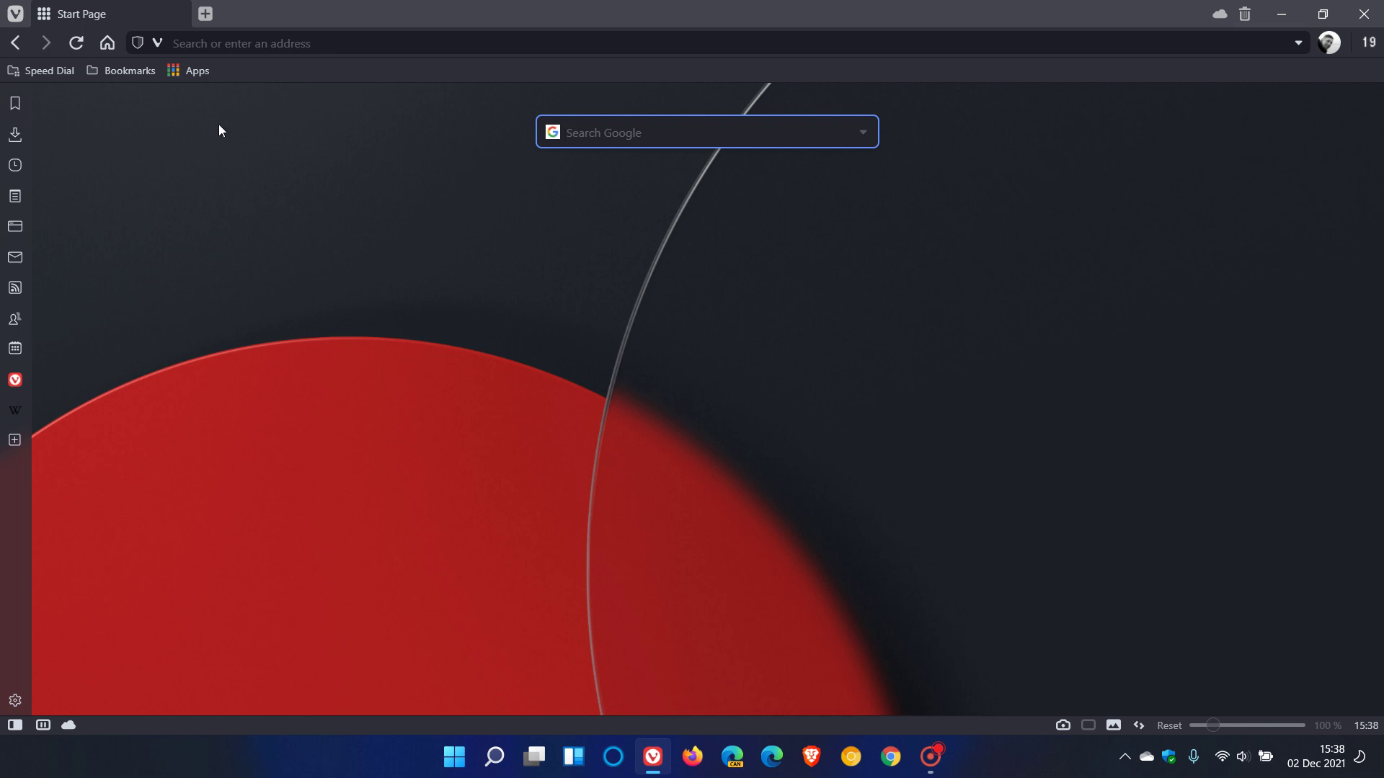
Step: Open Settings > Themes and load the Dark theme in the theme editor
left_click(15, 14)
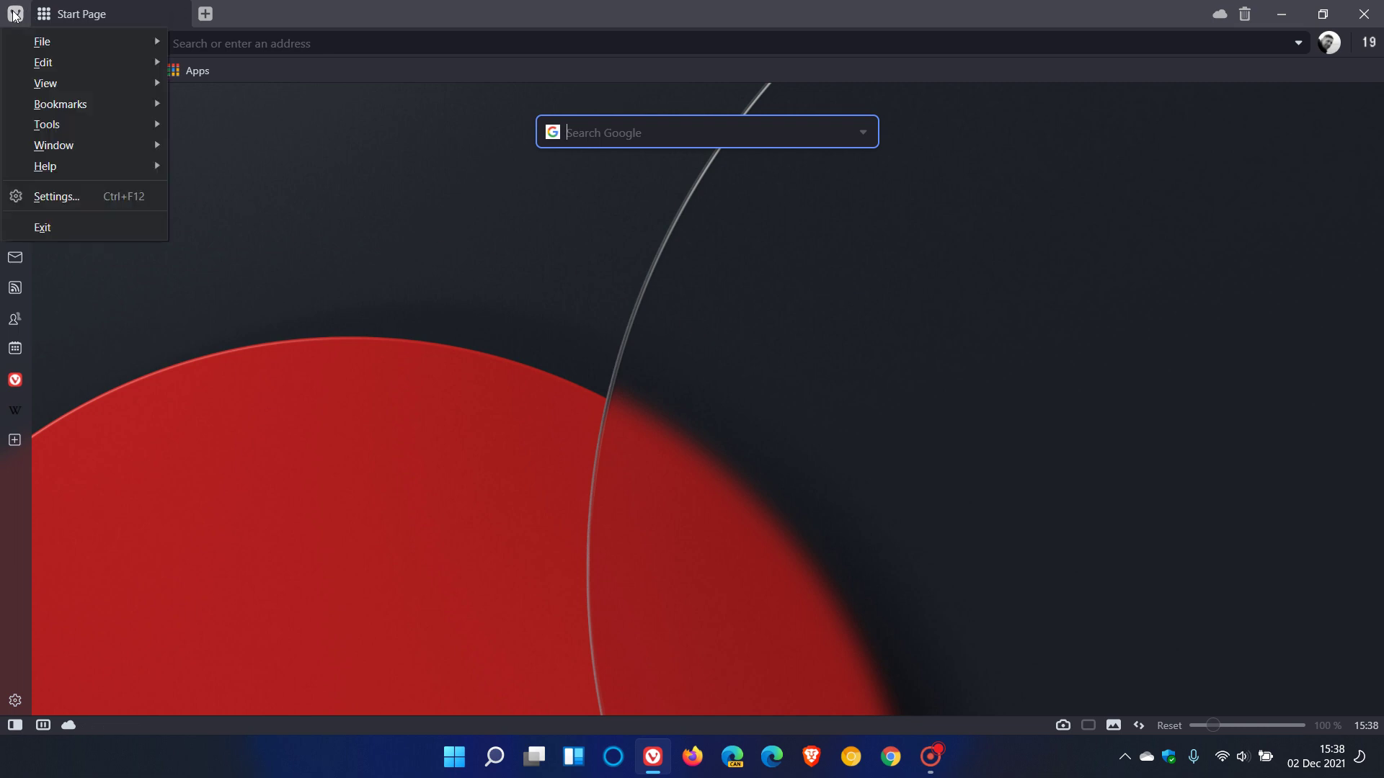
left_click(75, 197)
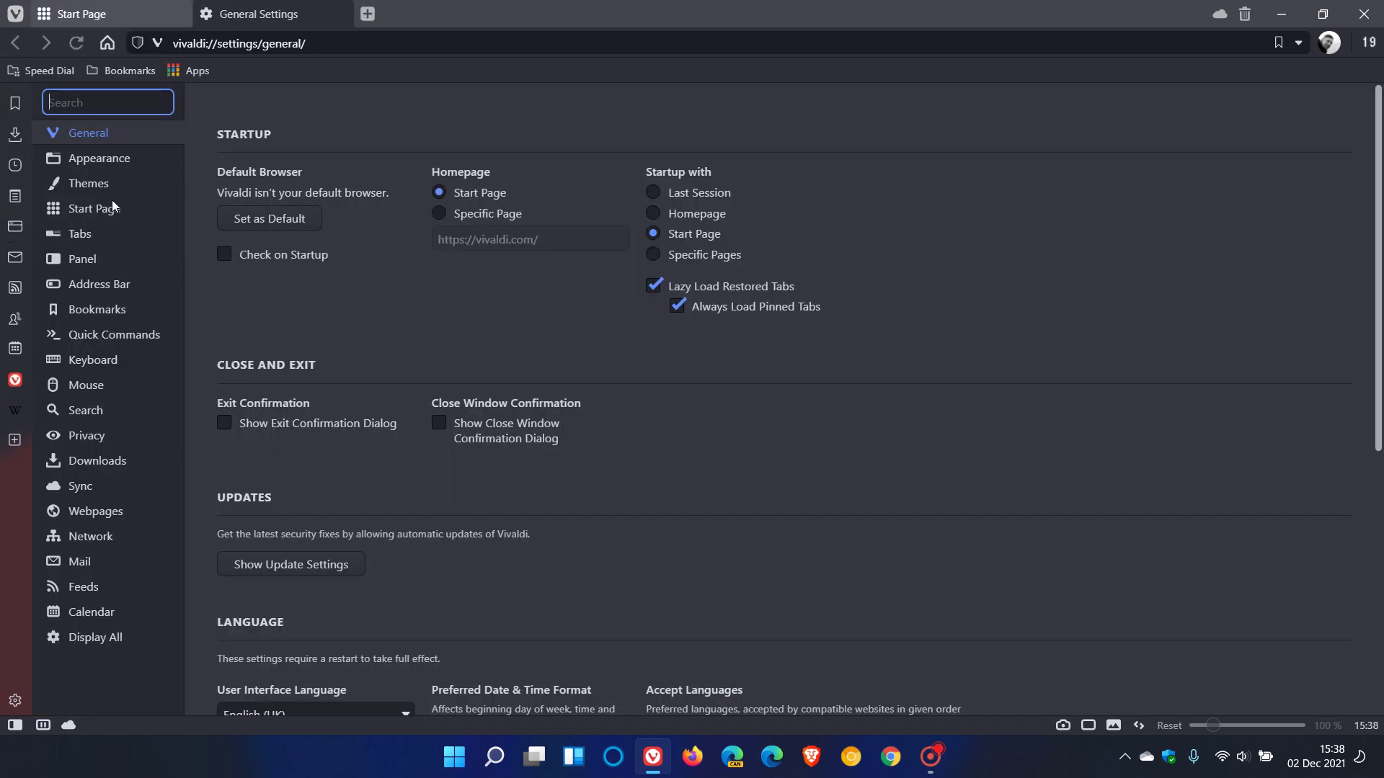
left_click(106, 186)
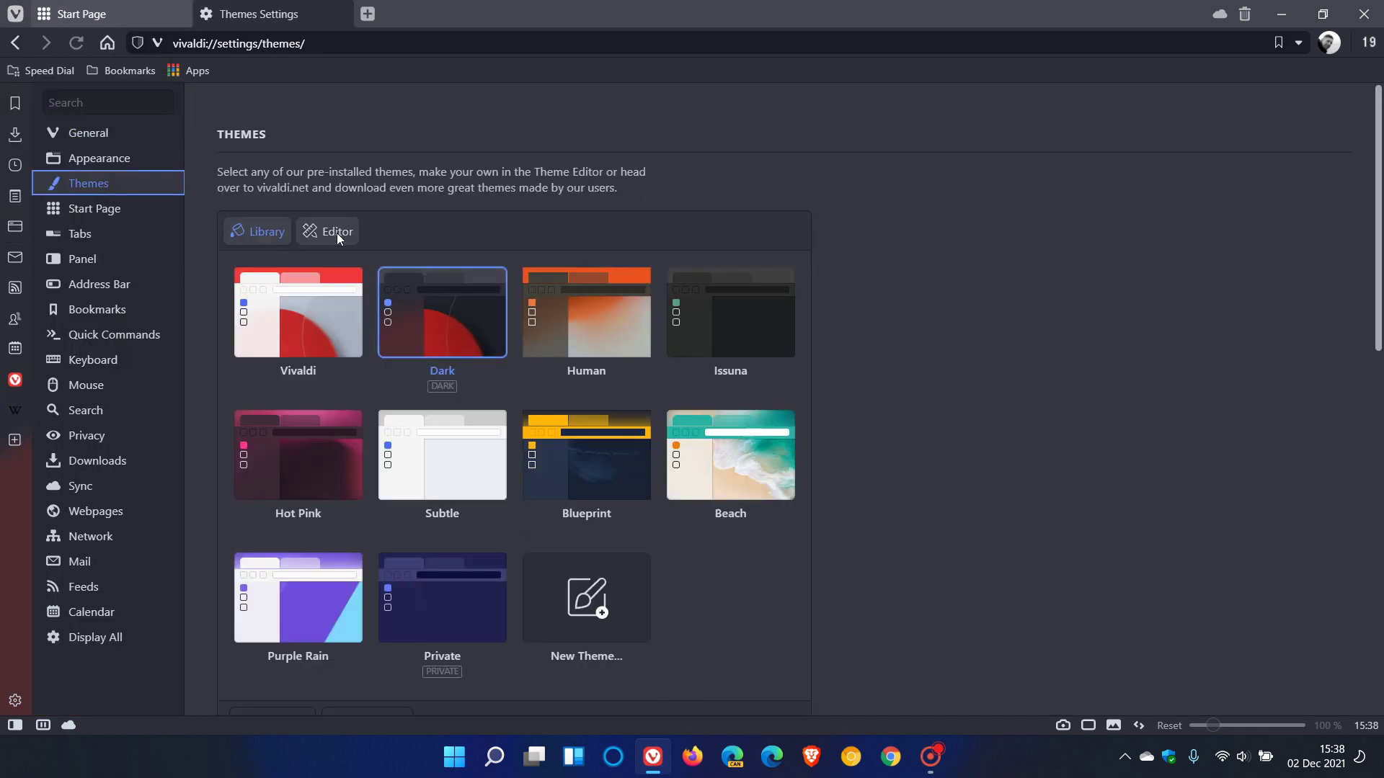
left_click(330, 229)
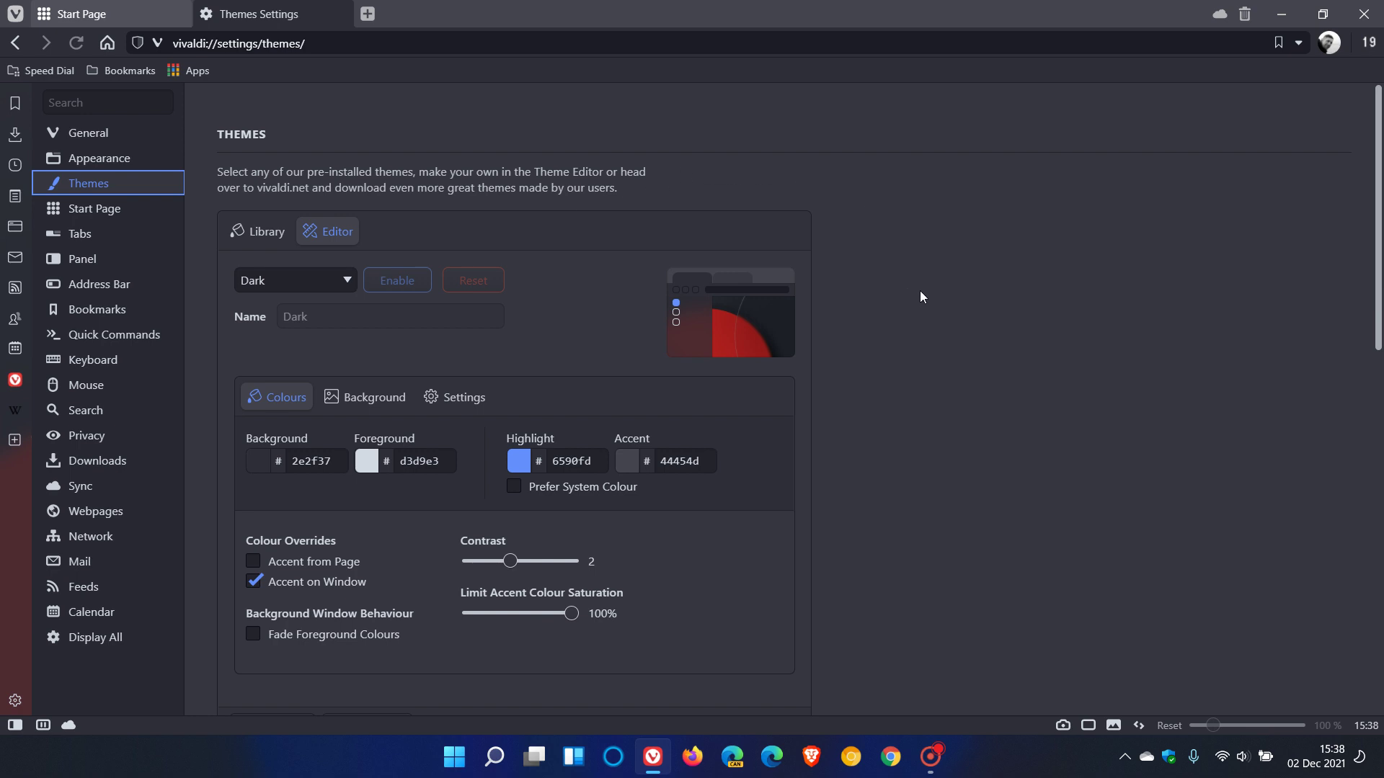
left_click(324, 287)
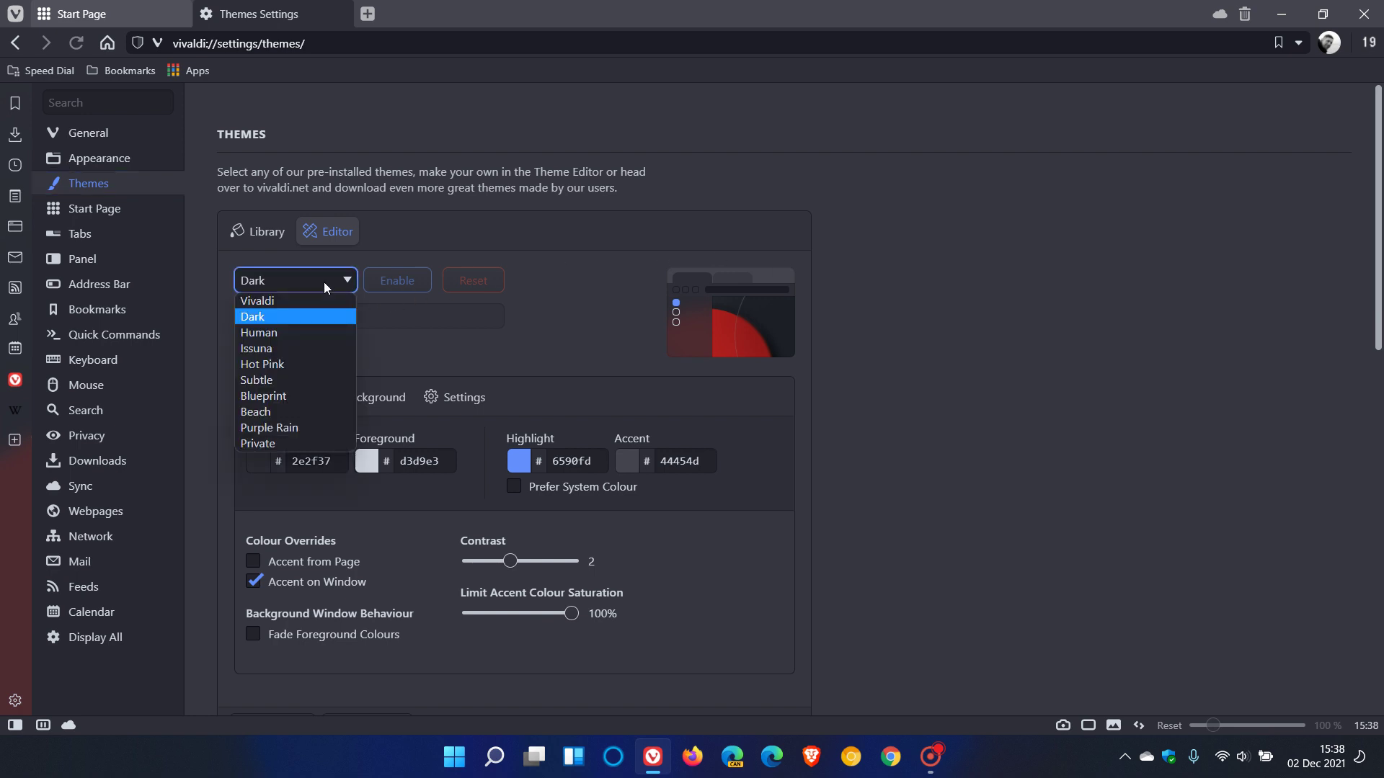
left_click(400, 279)
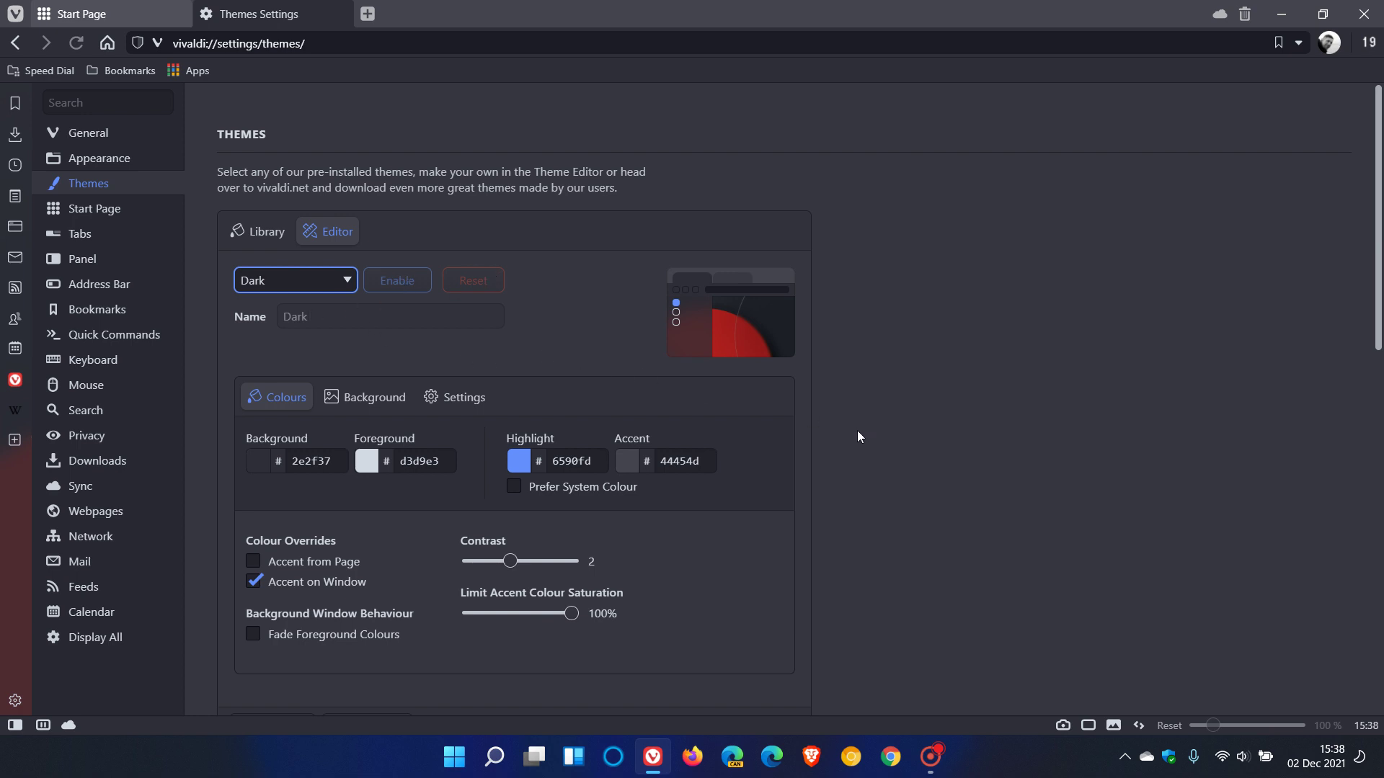
Step: Review the Dark theme's background and blur/transparency options, then open the online theme gallery
scroll(851, 429, "down", 3)
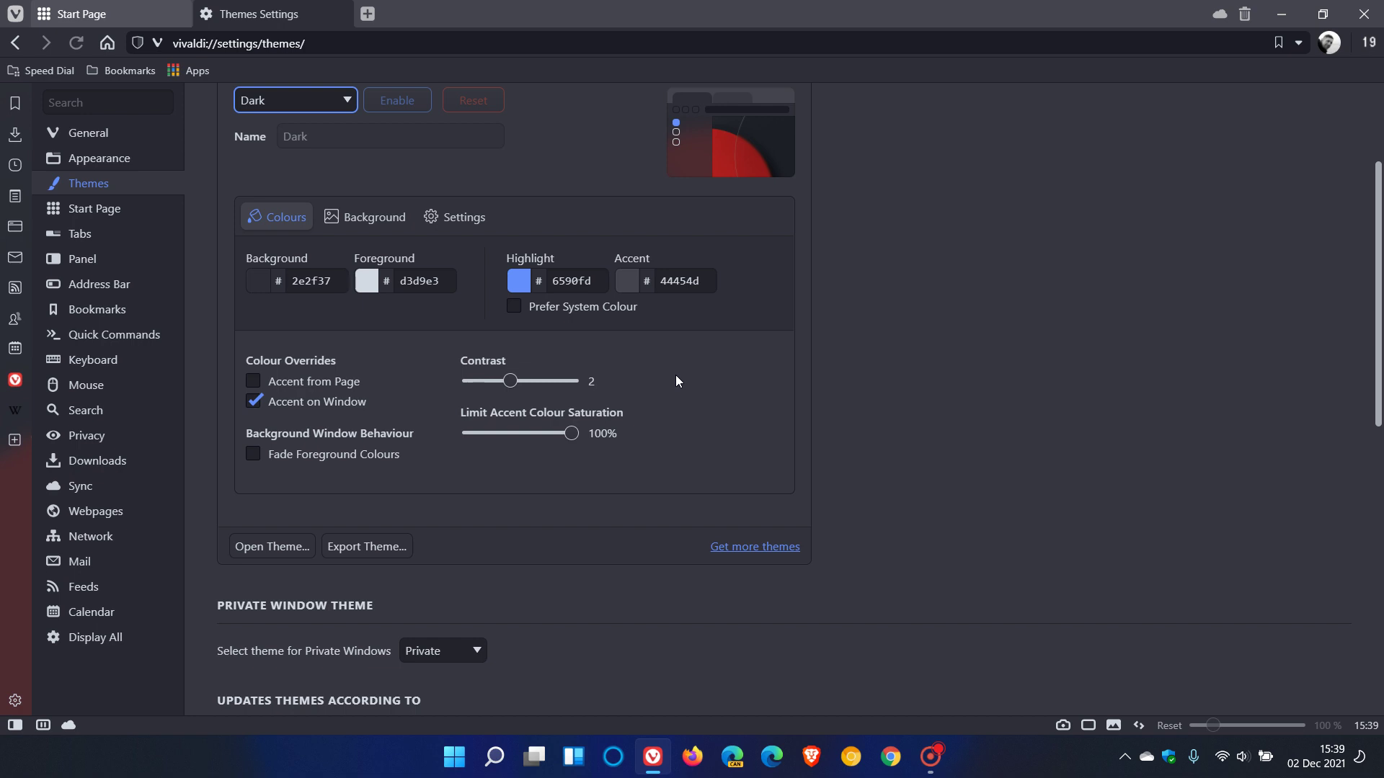
left_click(370, 212)
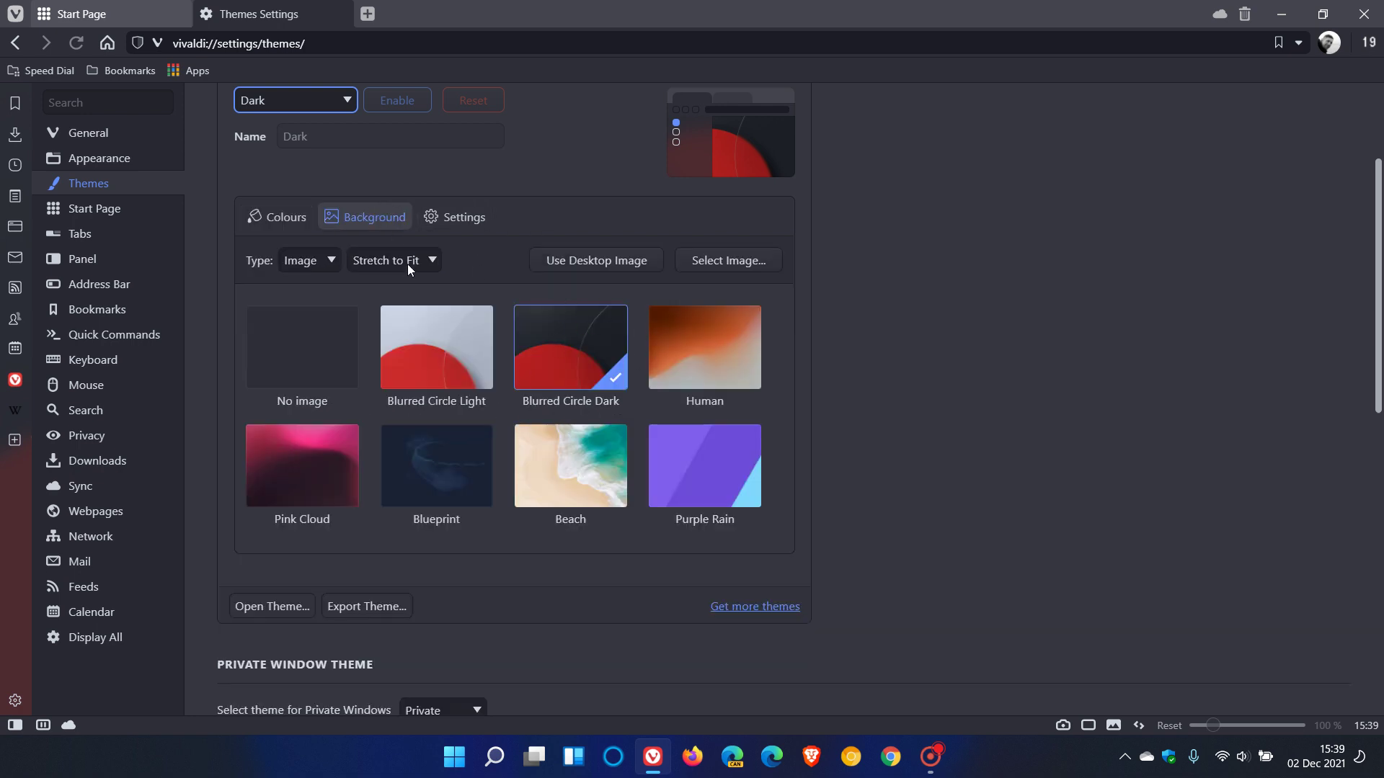
left_click(478, 223)
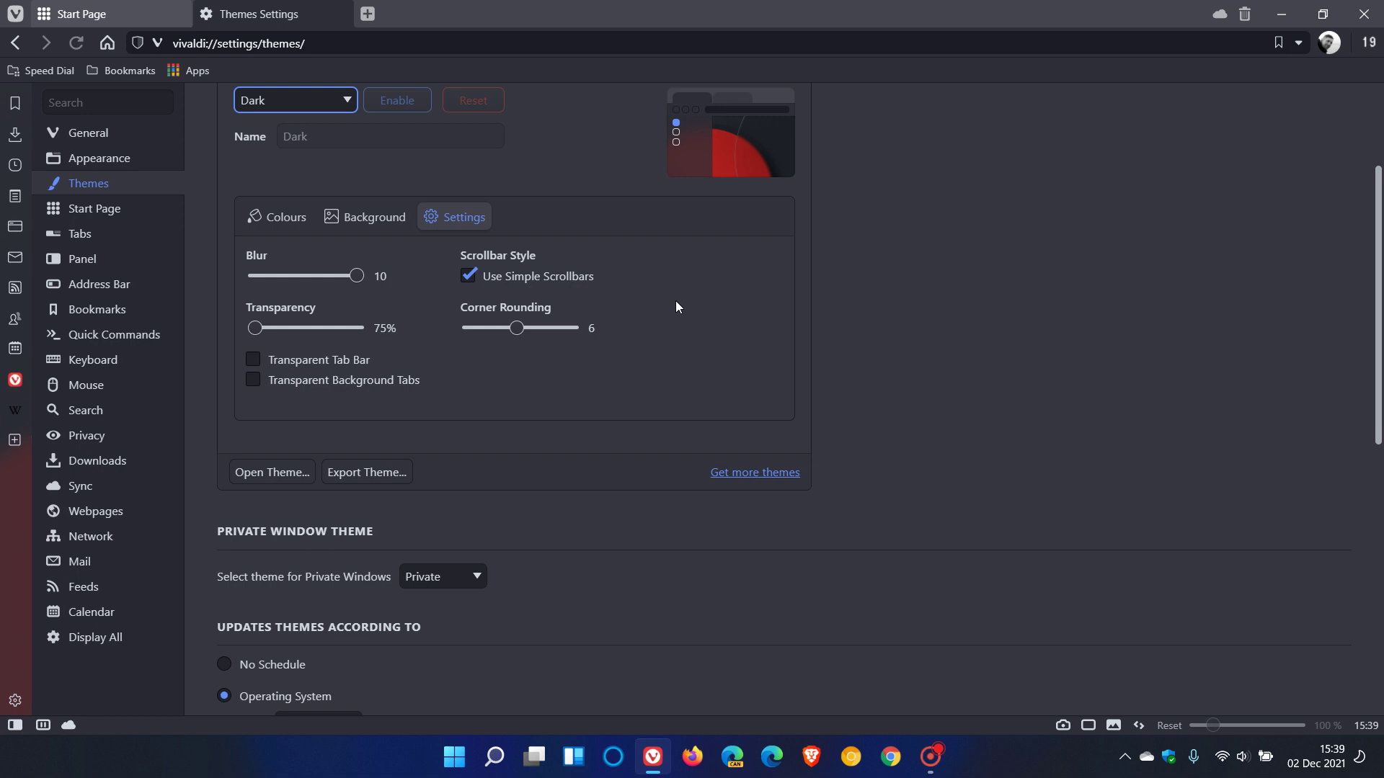
left_click(753, 473)
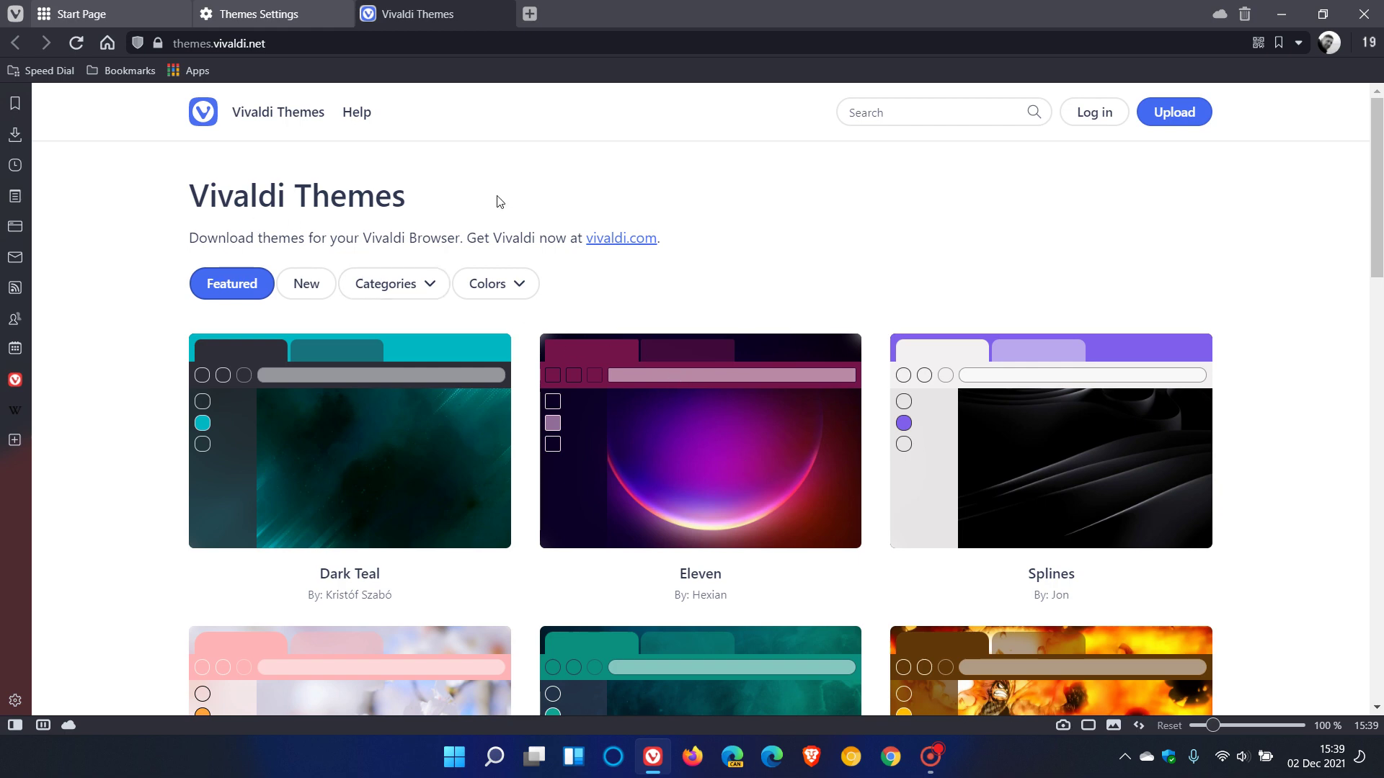
Step: Scroll down and back up through the featured themes on themes.vivaldi.net
scroll(802, 426, "down", 5)
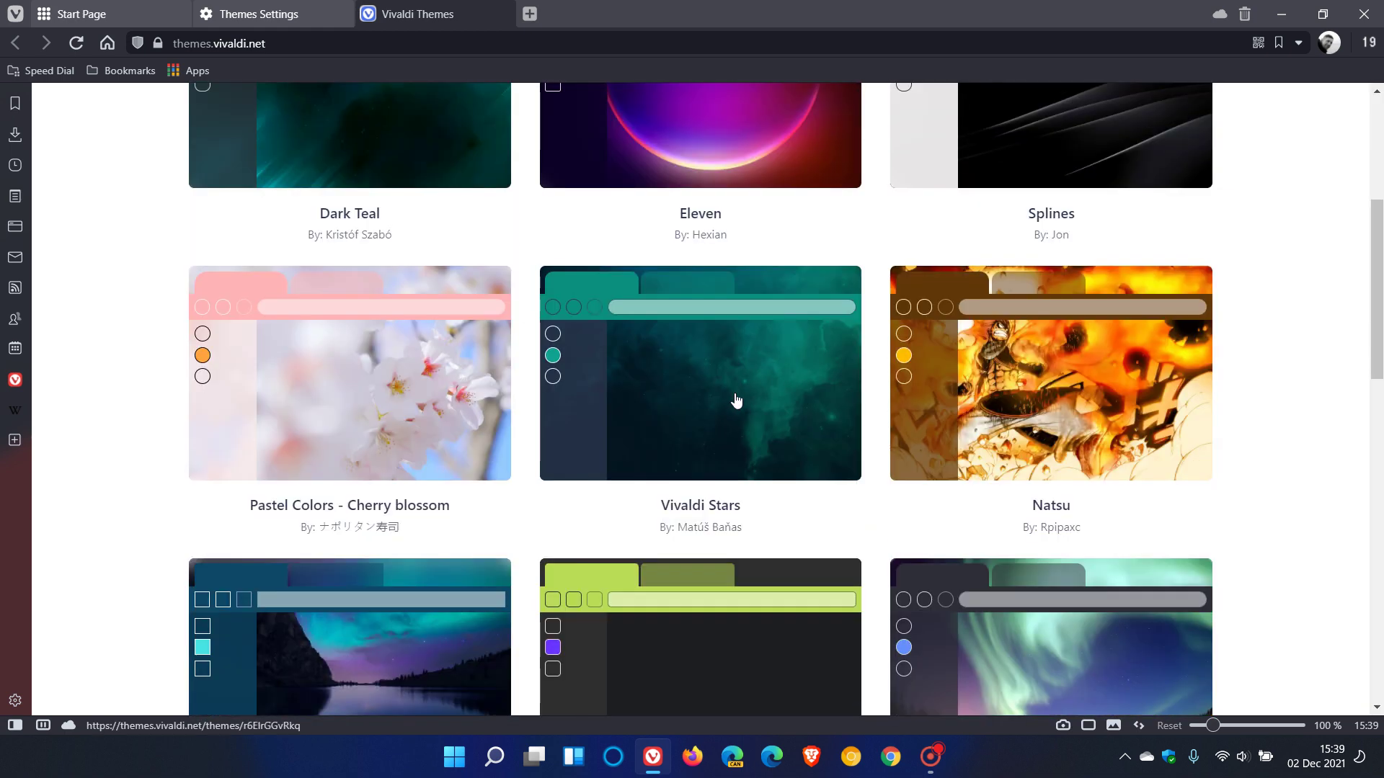
scroll(763, 363, "down", 10)
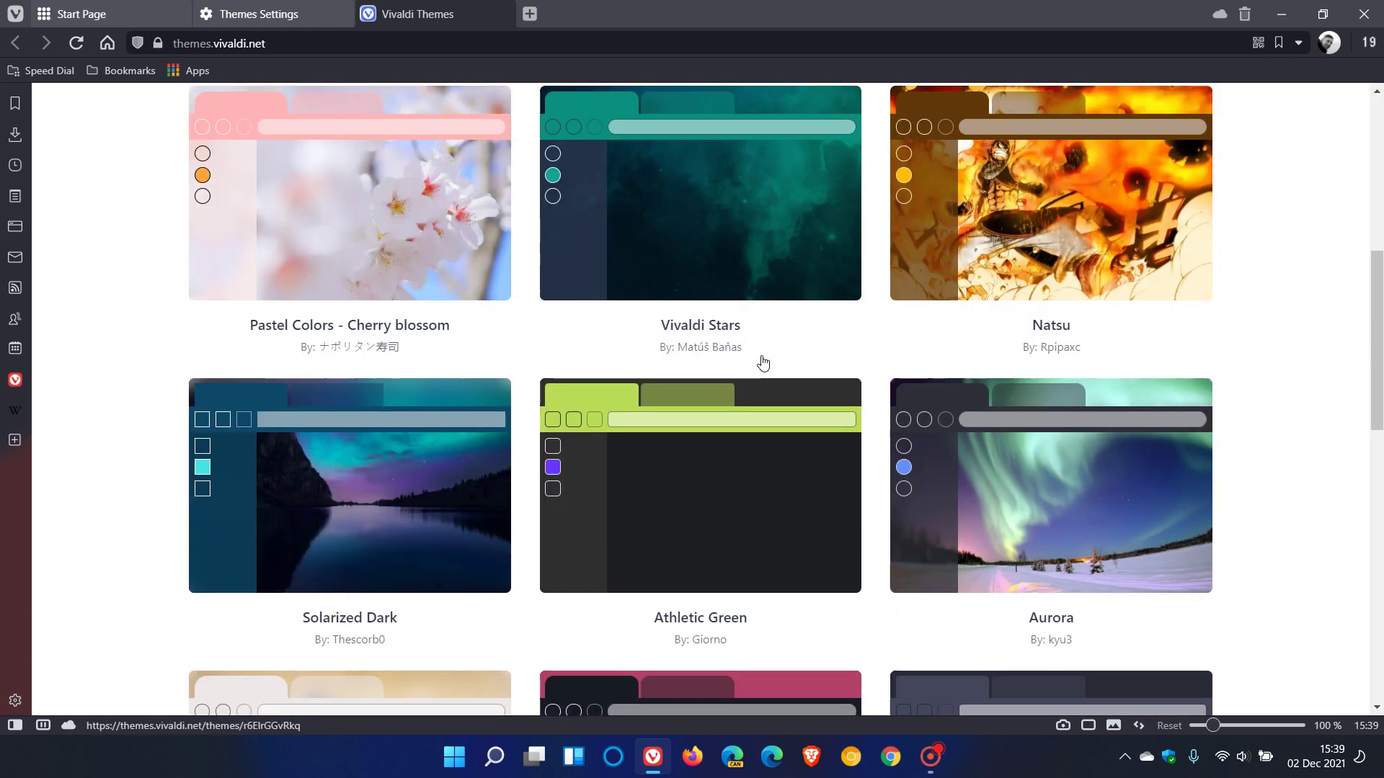
scroll(765, 371, "up", 10)
scroll(765, 372, "up", 5)
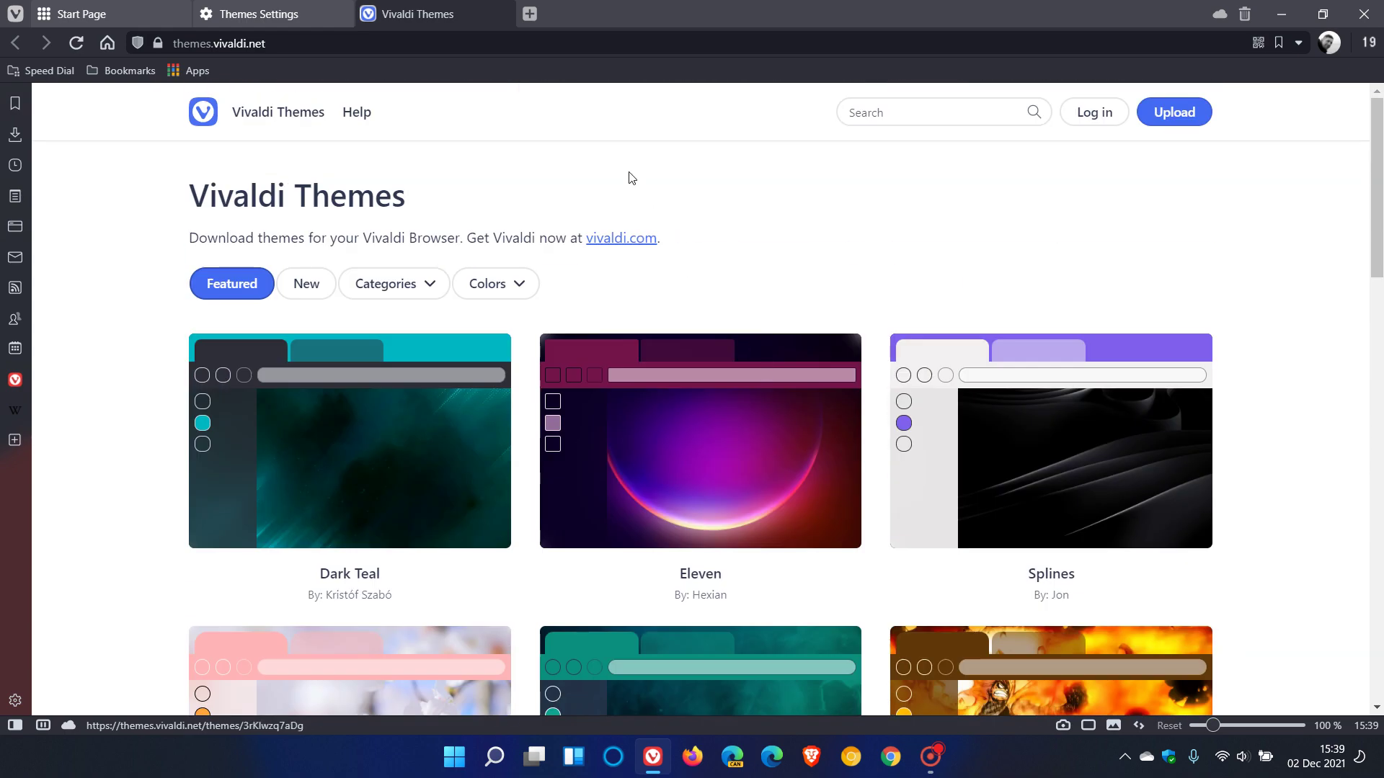
Step: Close the gallery tab, cancel the Export Theme and Open Theme dialogs, then close Settings
left_click(503, 13)
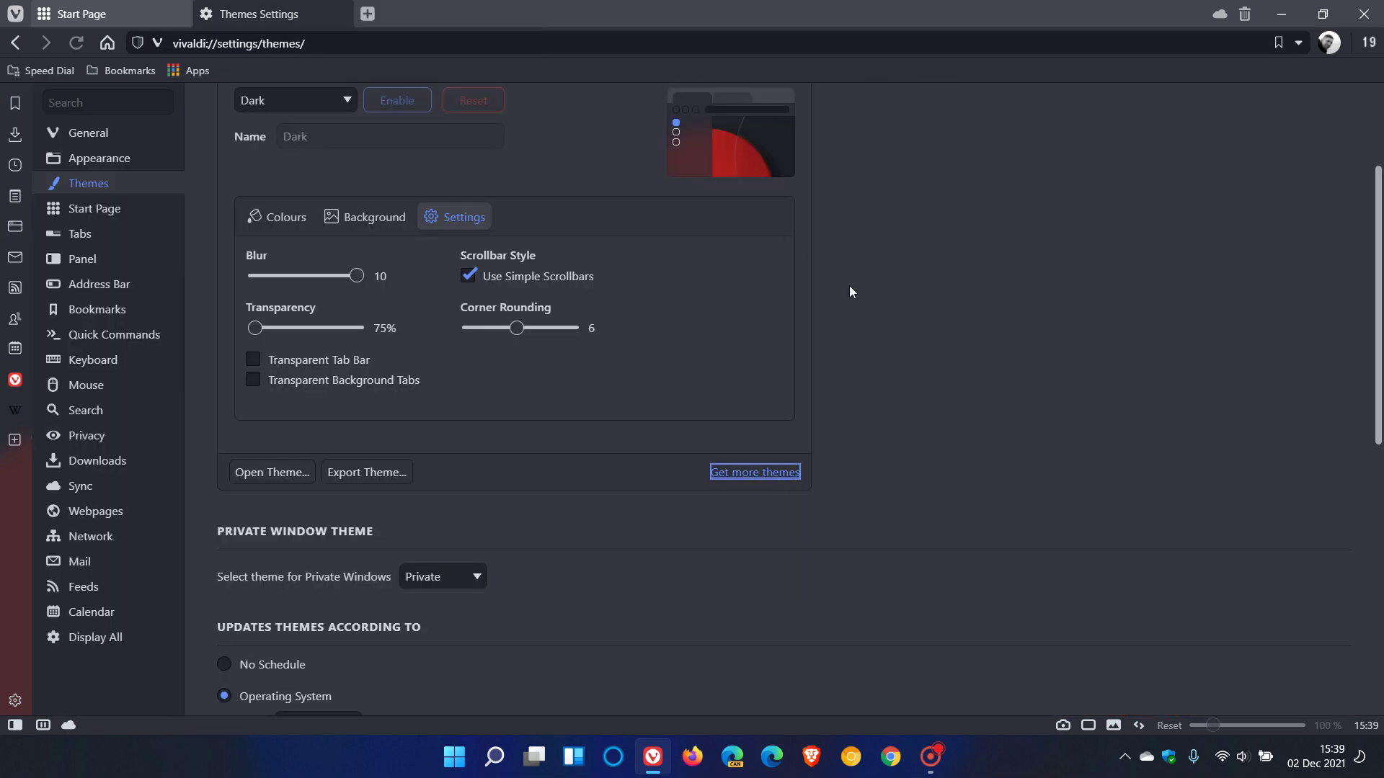
left_click(384, 477)
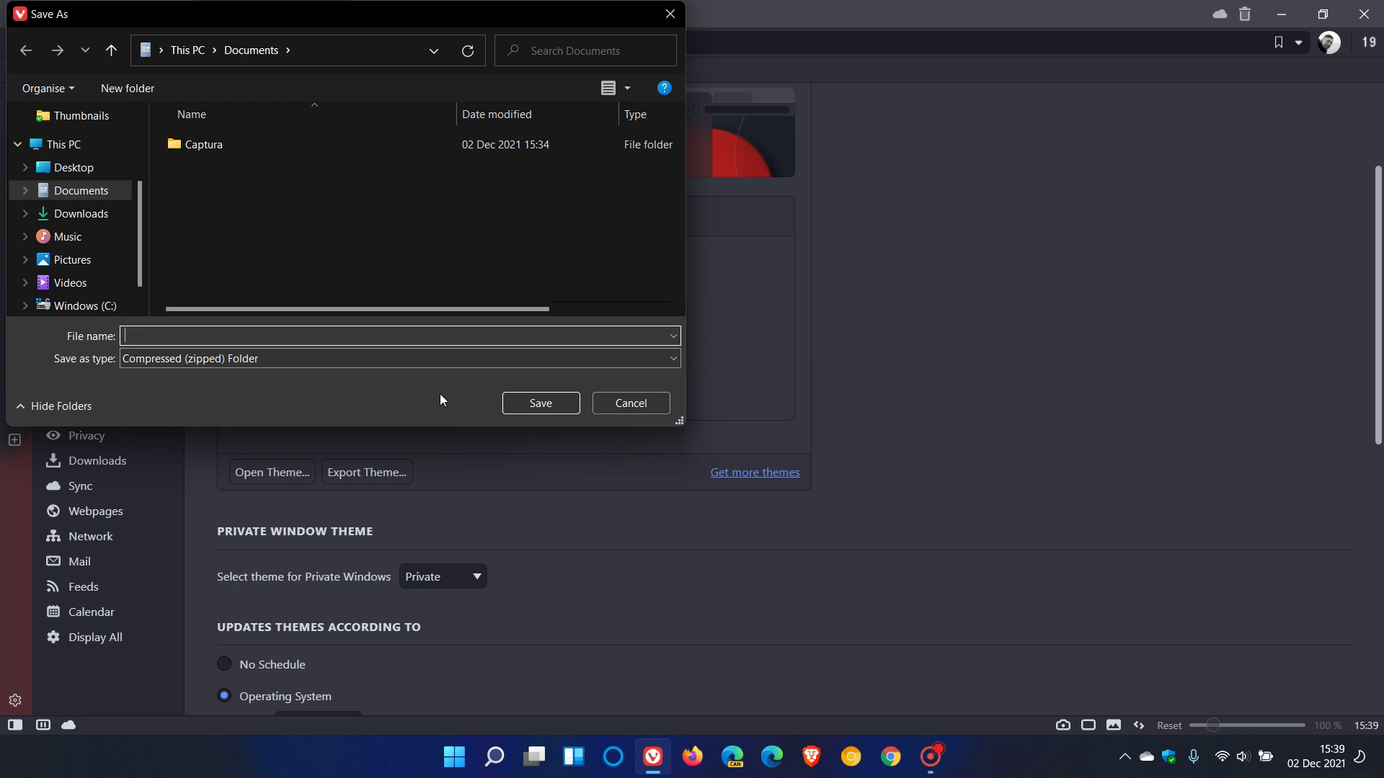
left_click(630, 404)
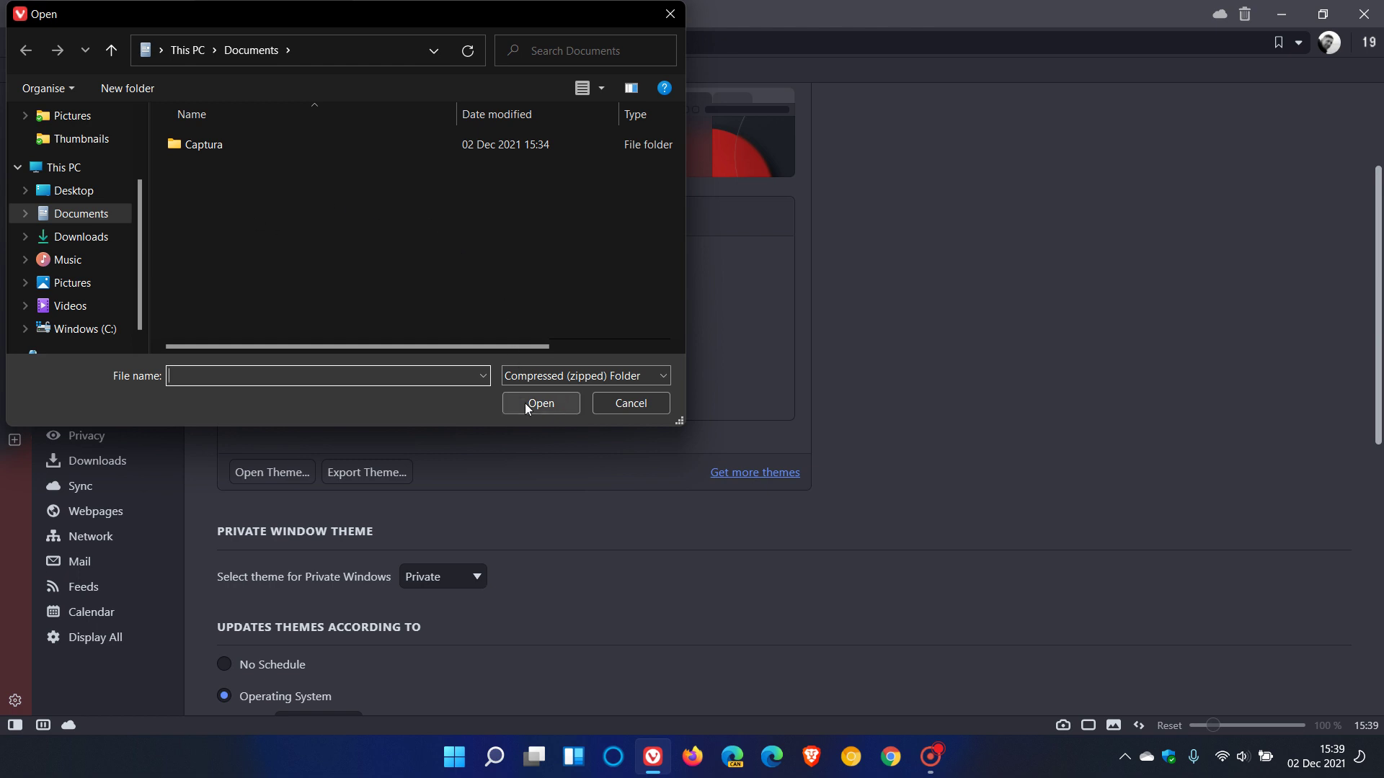
left_click(634, 407)
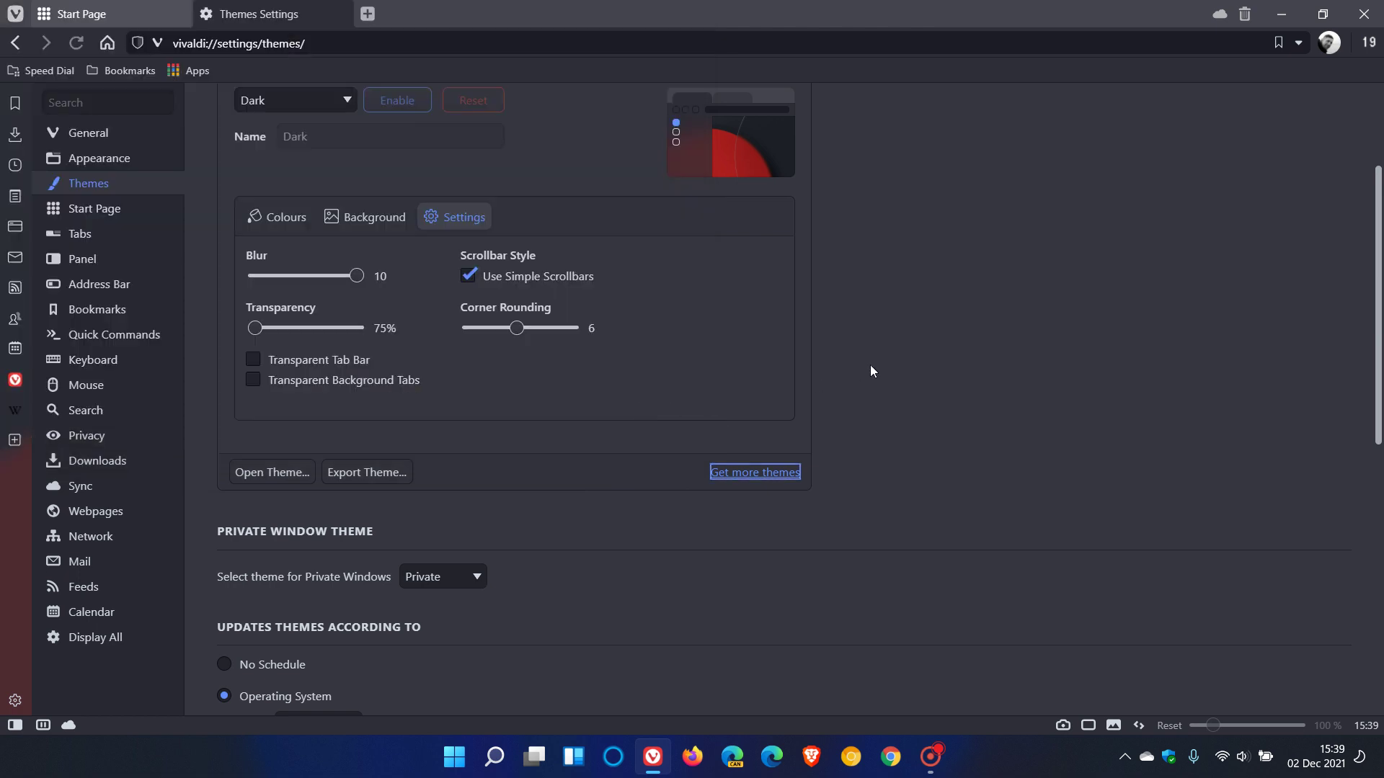
scroll(889, 361, "up", 3)
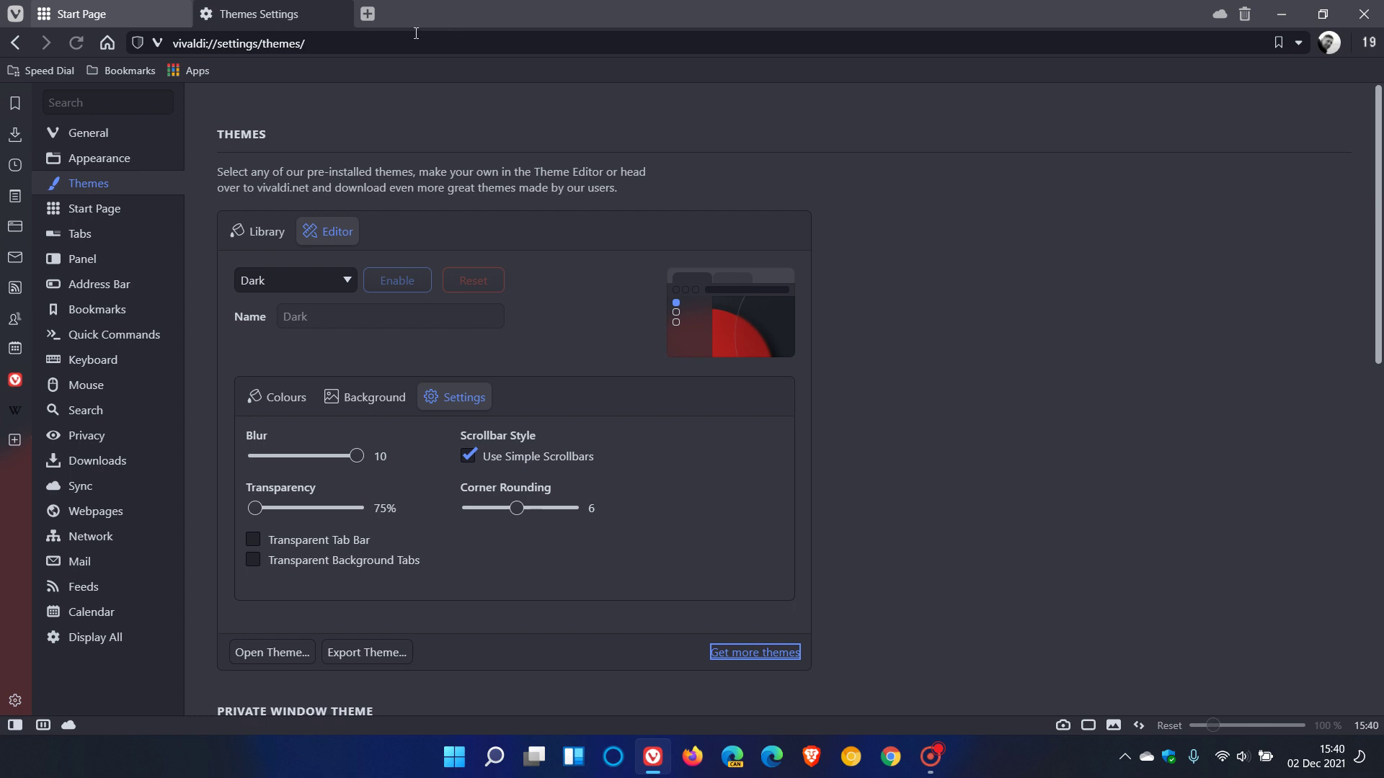
left_click(340, 14)
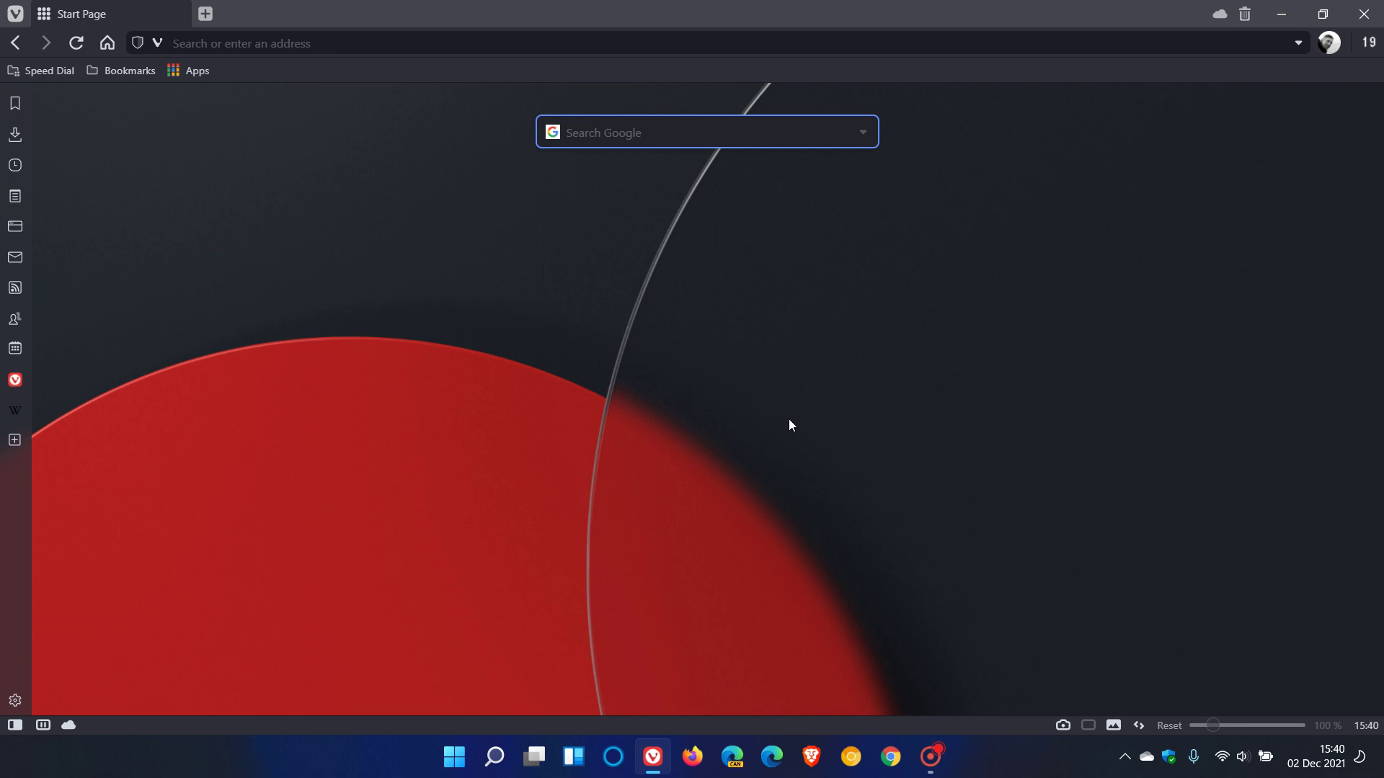
Step: Open the Godt.no bookmark from Bookmarks and dismiss the Translate Page popup
left_click(15, 14)
mouse_move(132, 105)
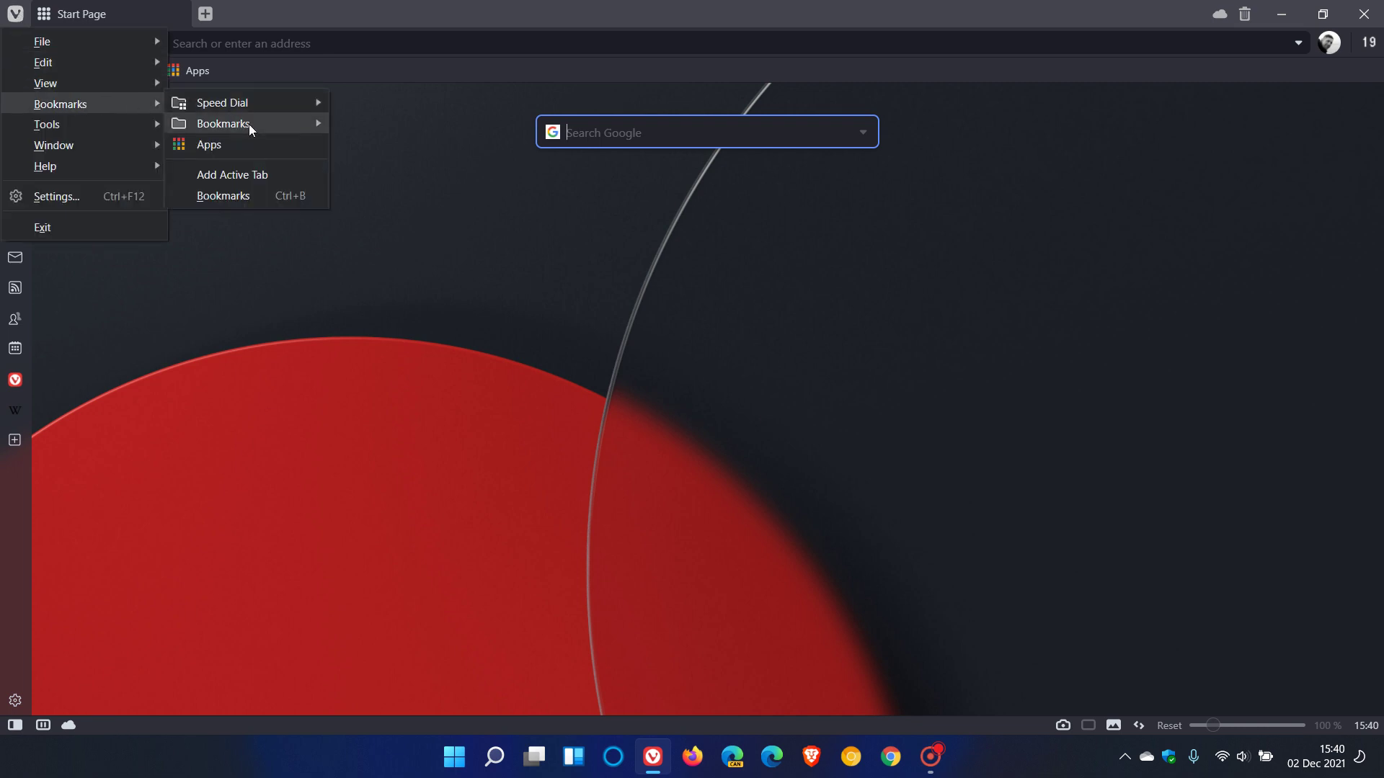
mouse_move(253, 124)
left_click(374, 171)
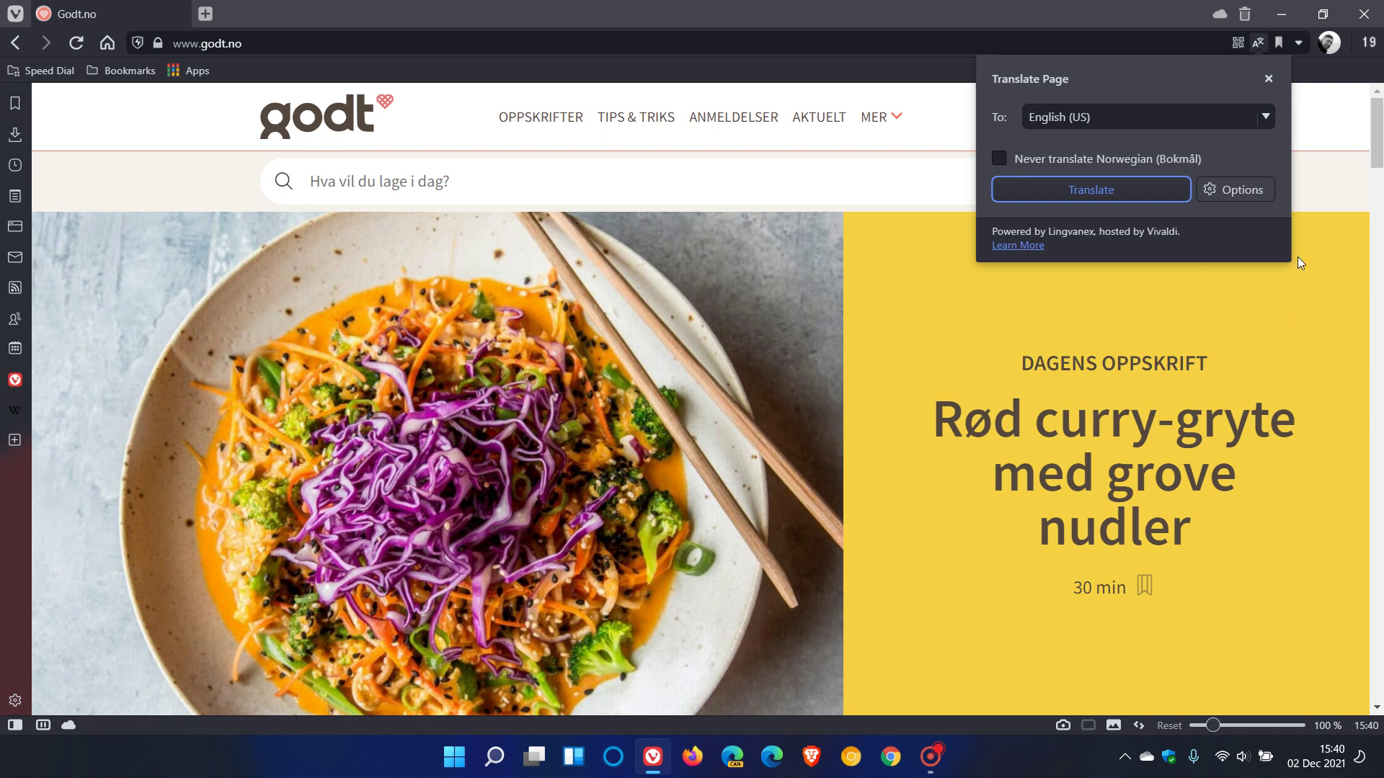
left_click(1268, 79)
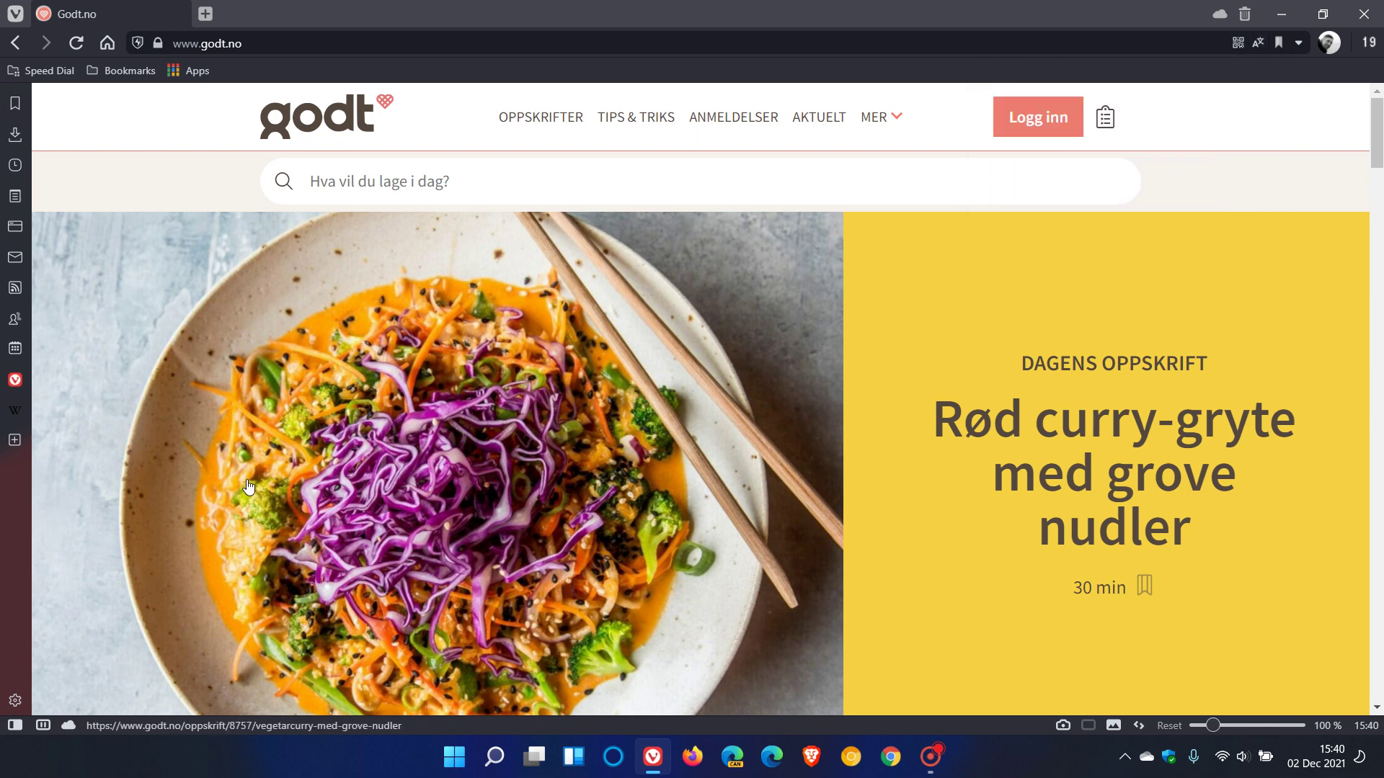
Step: Add the Translate panel to the sidebar and open it
right_click(17, 355)
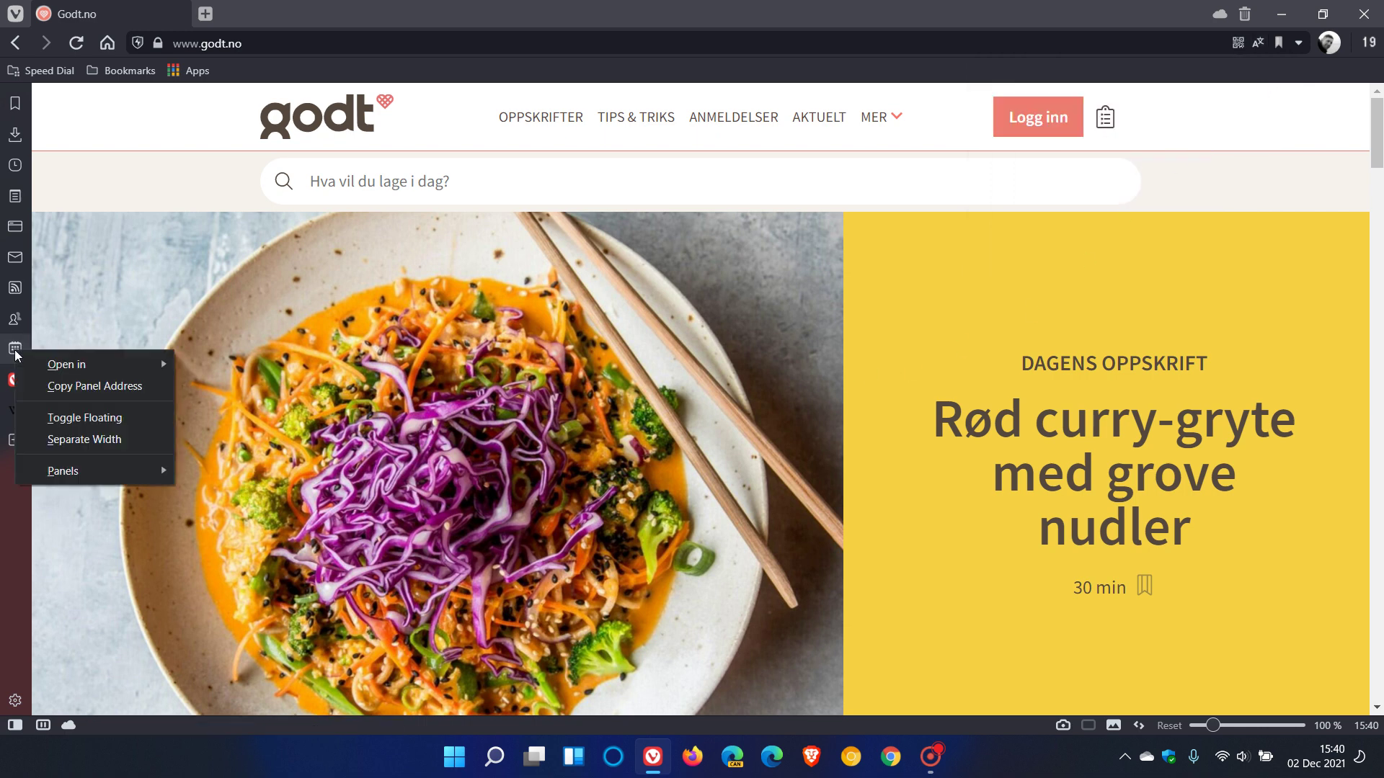
mouse_move(88, 473)
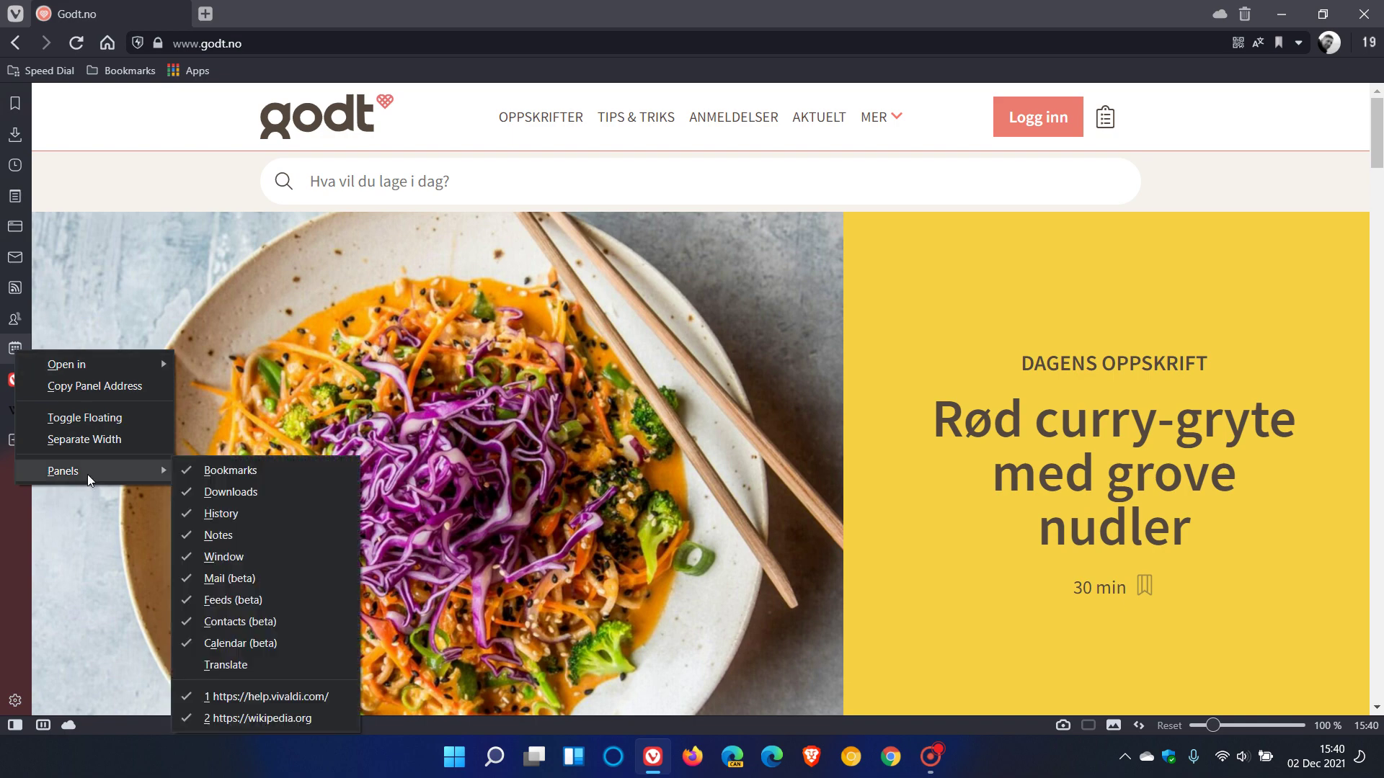
left_click(243, 666)
left_click(11, 383)
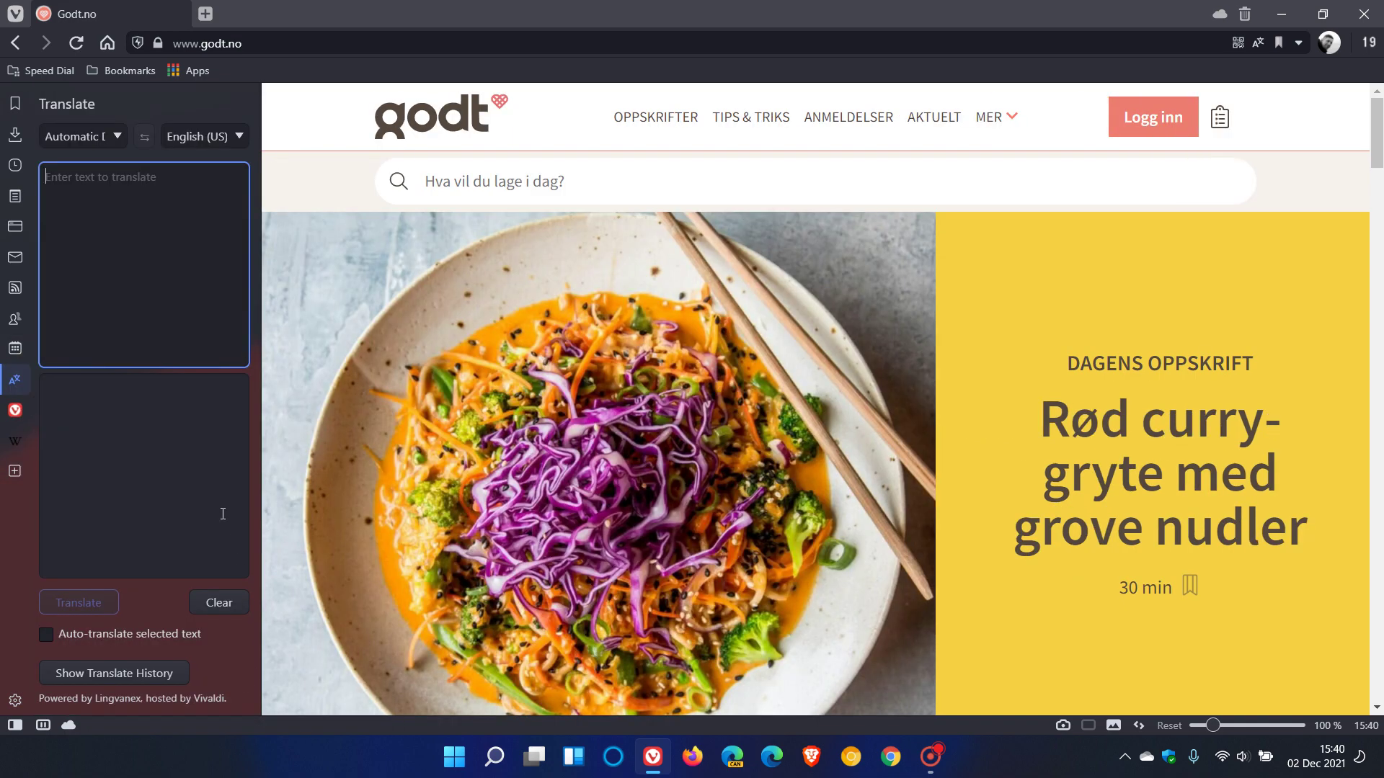
left_click(10, 387)
left_click(17, 383)
Step: Copy the title 'Rød curry-gryte med grove nudler' into Translate and translate it to English
left_click(1041, 408)
left_click_drag(1041, 408, 1309, 544)
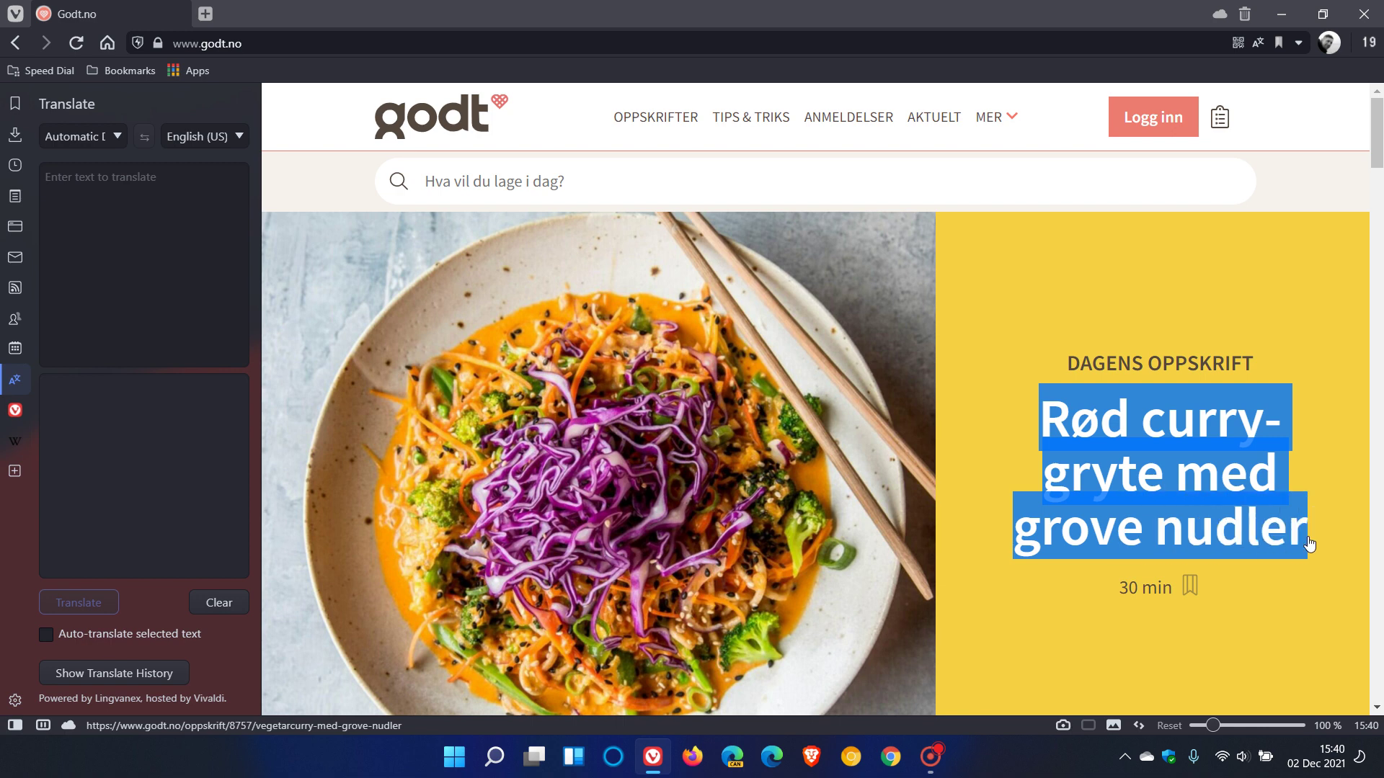
right_click(1115, 452)
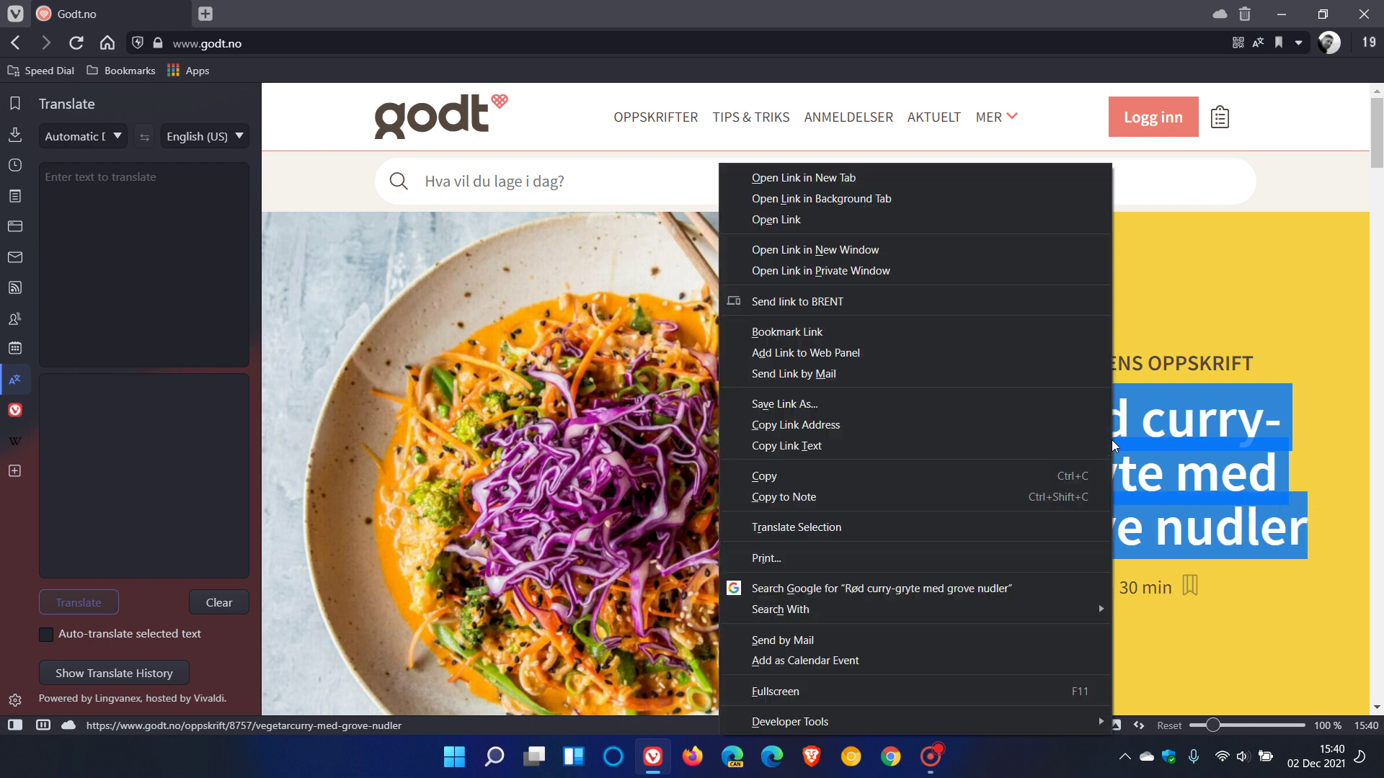
left_click(921, 476)
right_click(92, 230)
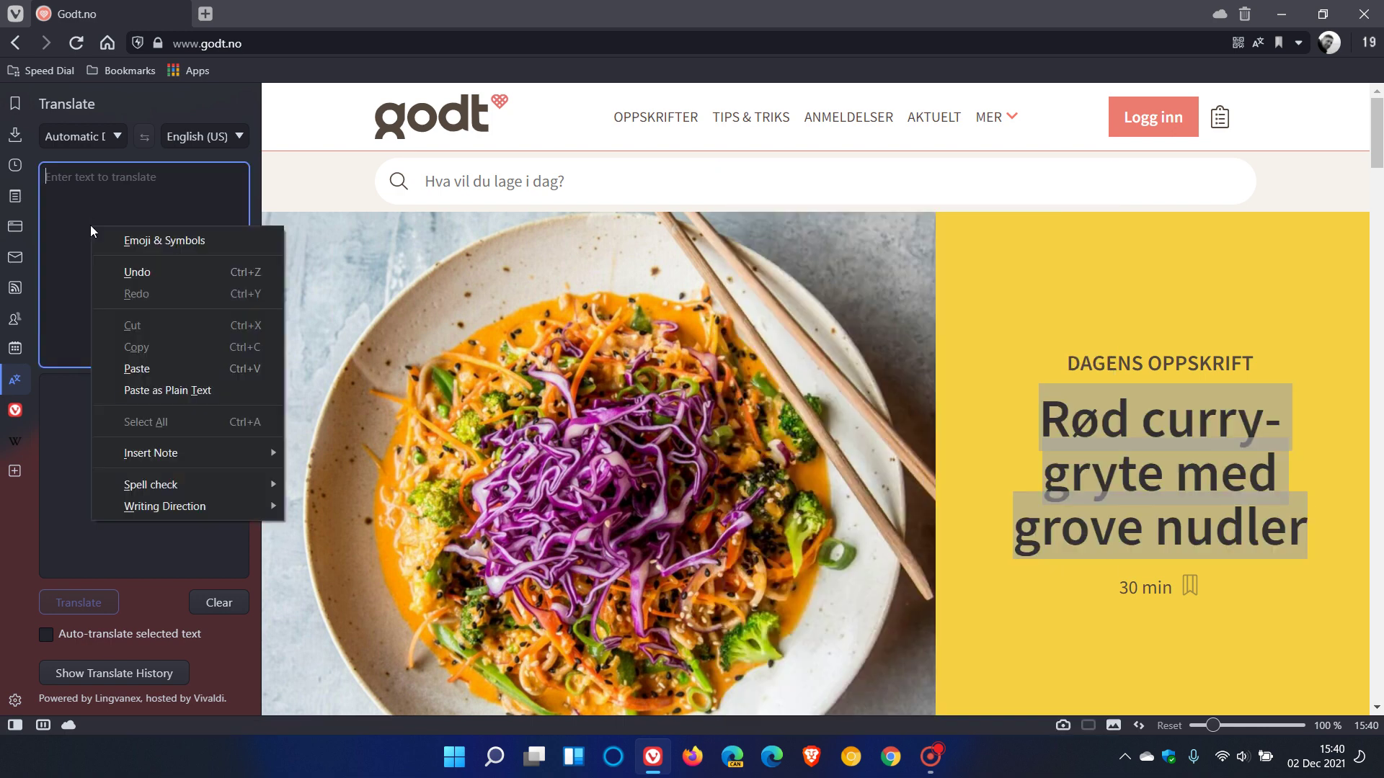
left_click(142, 370)
left_click(78, 603)
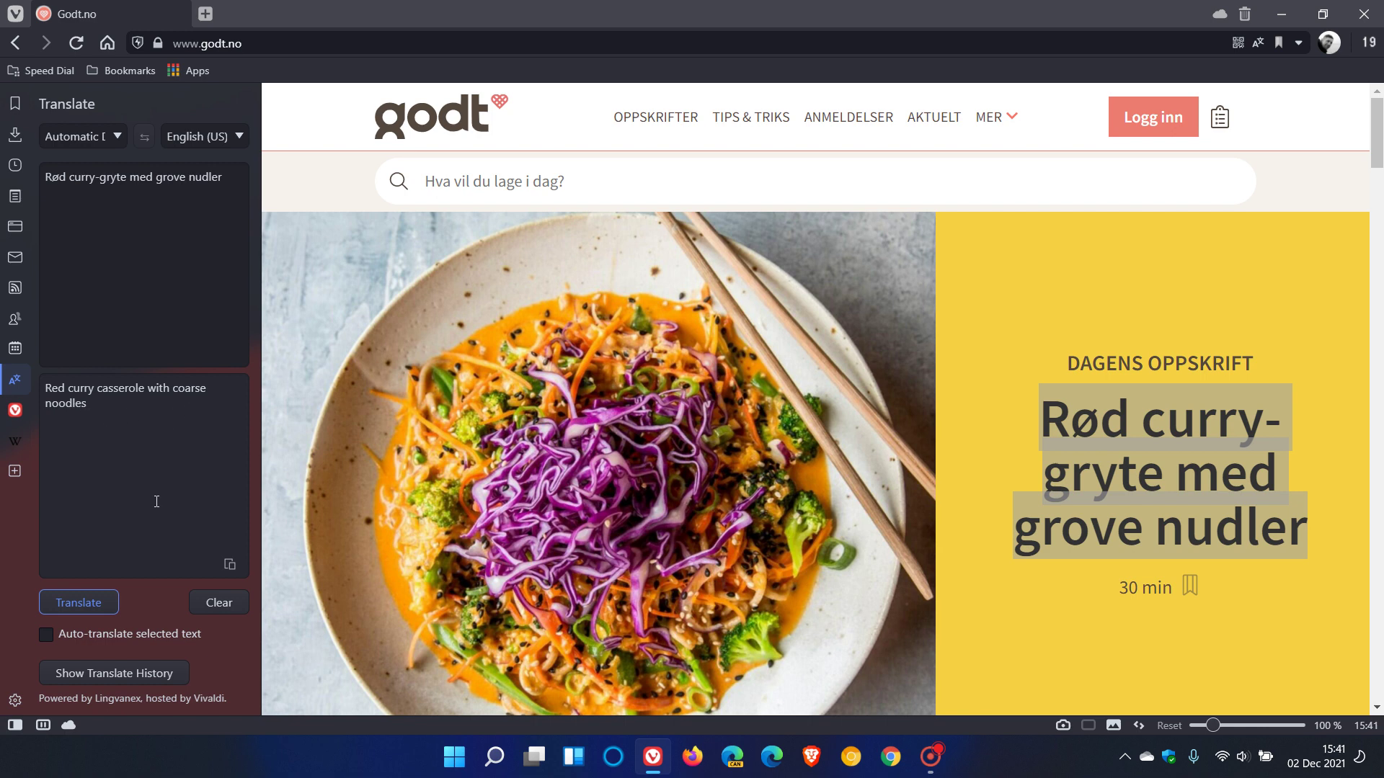
Step: Turn on Auto-translate selected text, clear the texts, and close the Translate panel
left_click(47, 643)
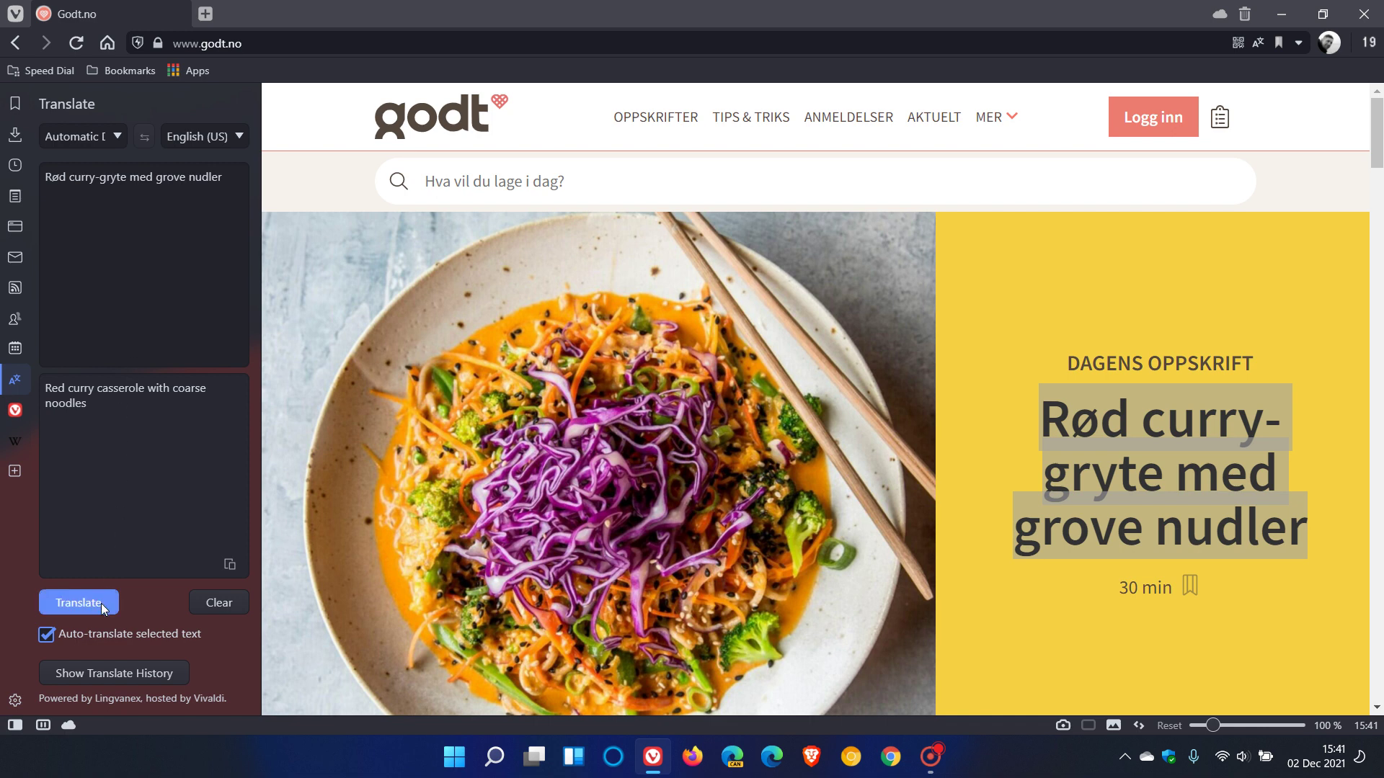
left_click(219, 607)
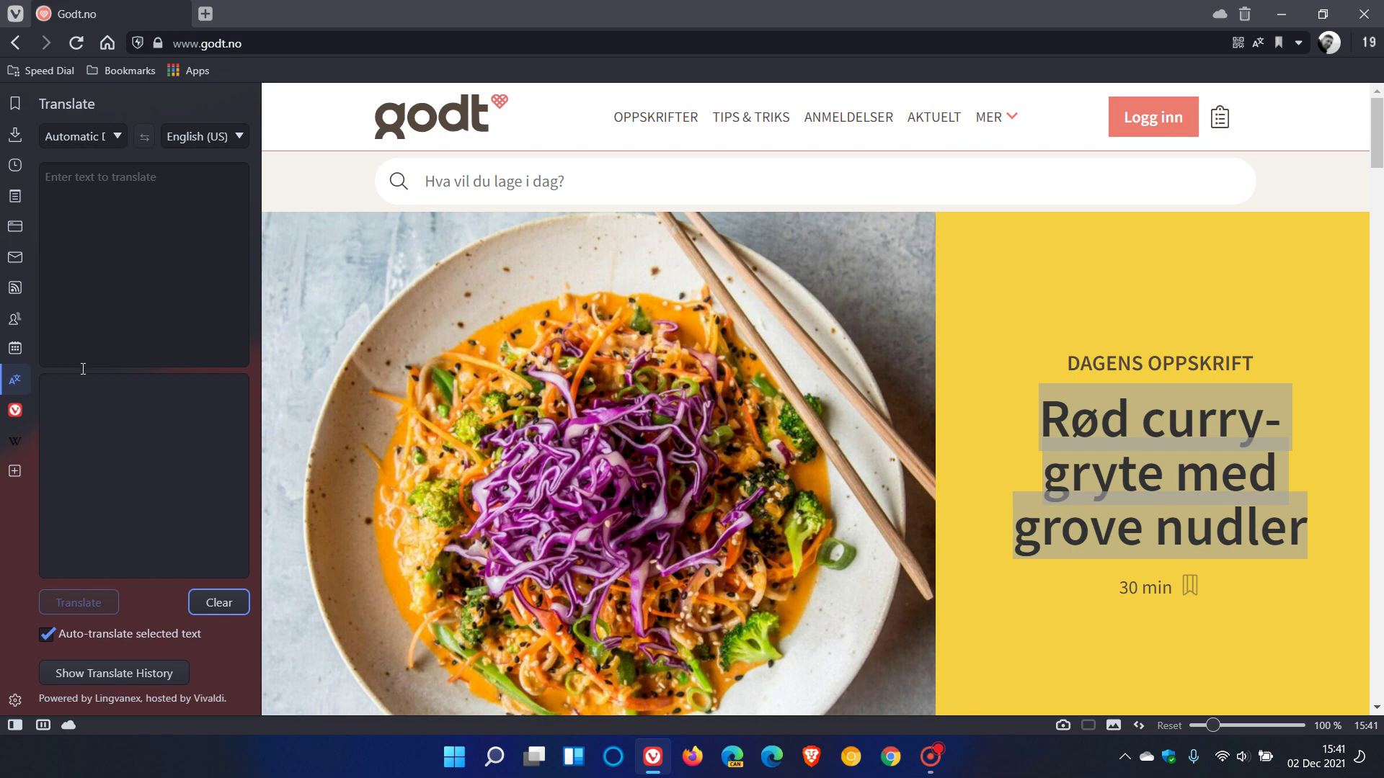
left_click(14, 379)
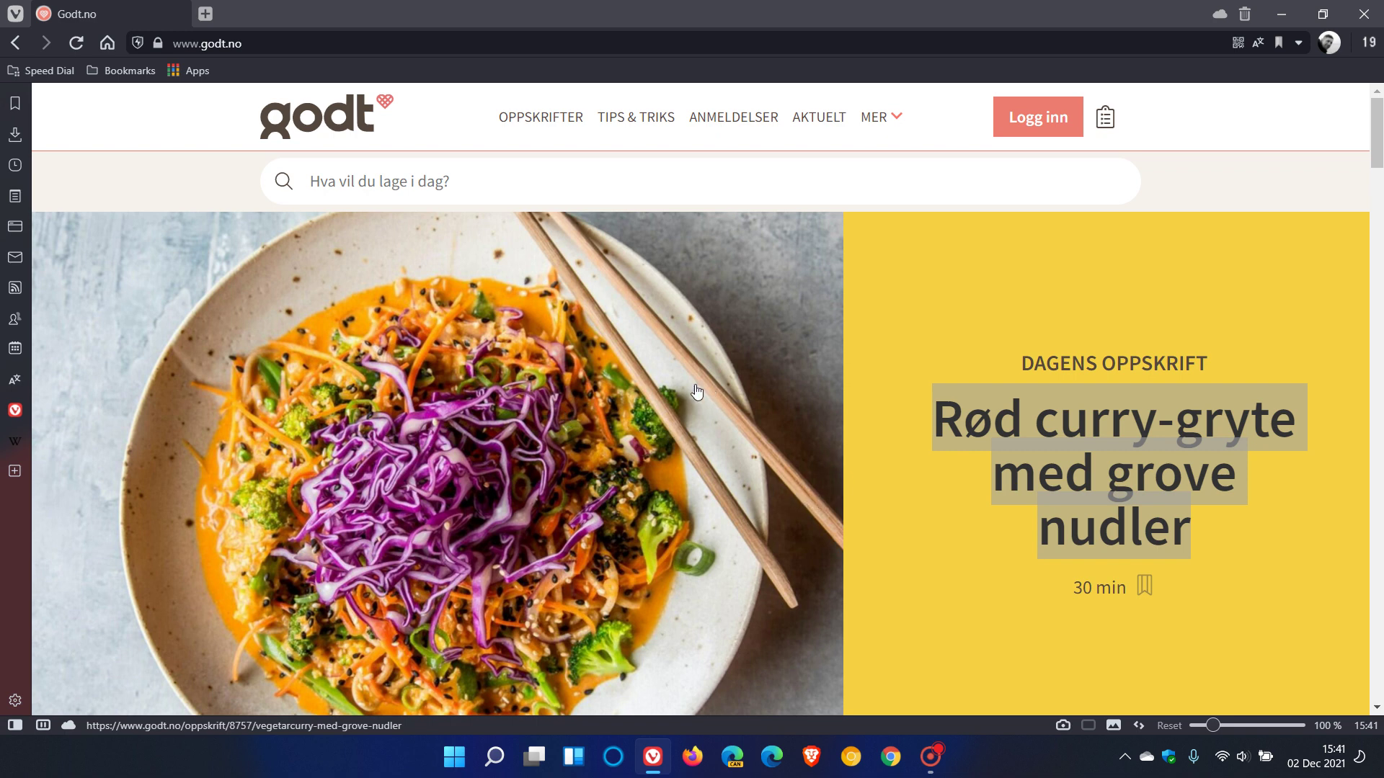
Step: From the Start Page, enable 'Display Downloads in a Popup' in Downloads settings, then close Settings
left_click(108, 43)
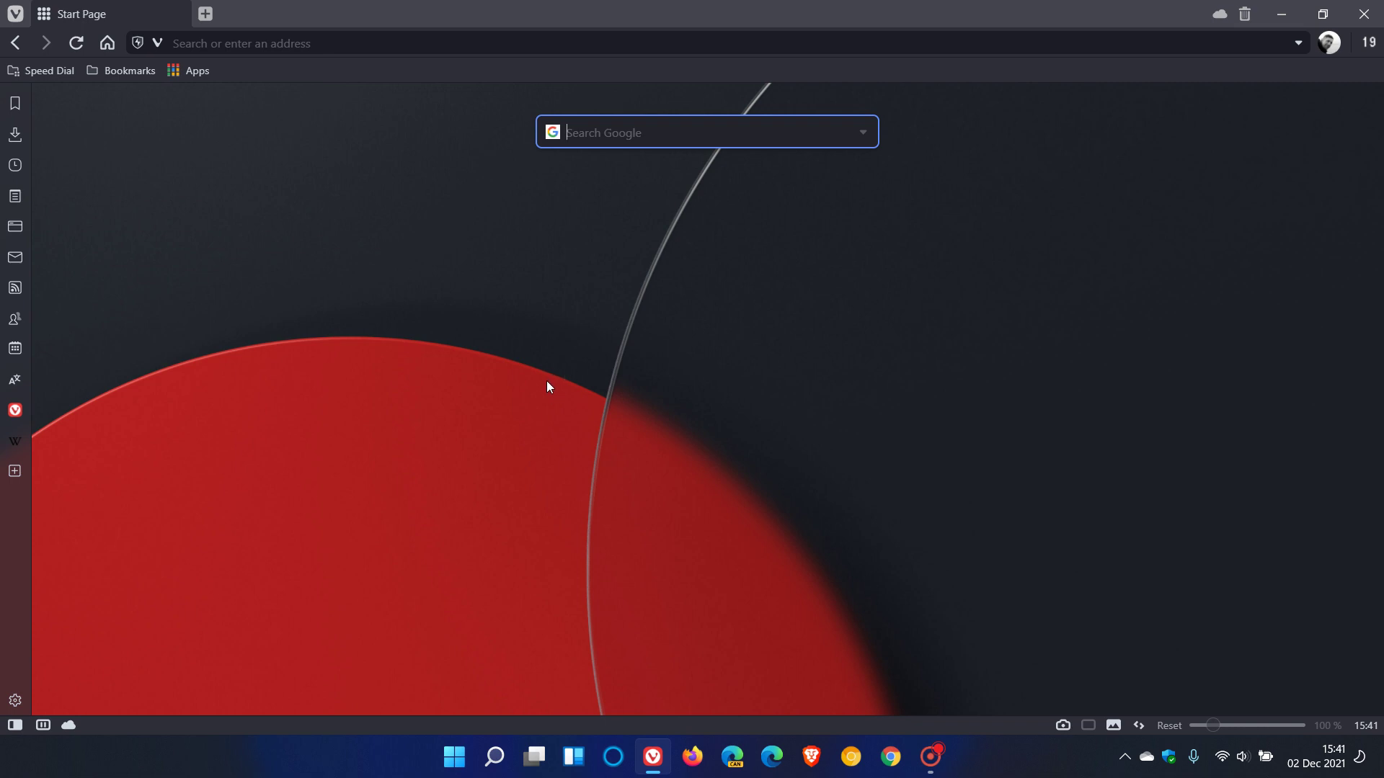
left_click(20, 17)
left_click(84, 196)
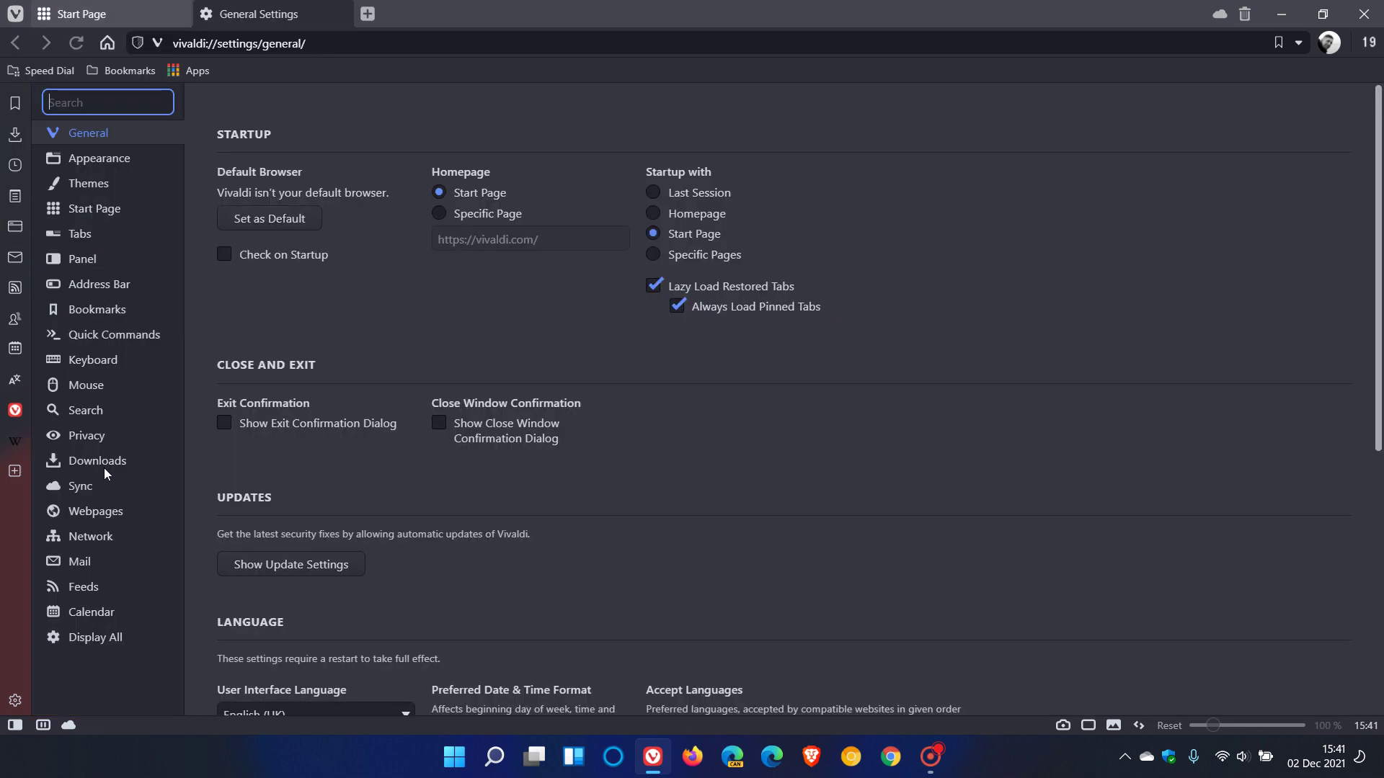
left_click(105, 462)
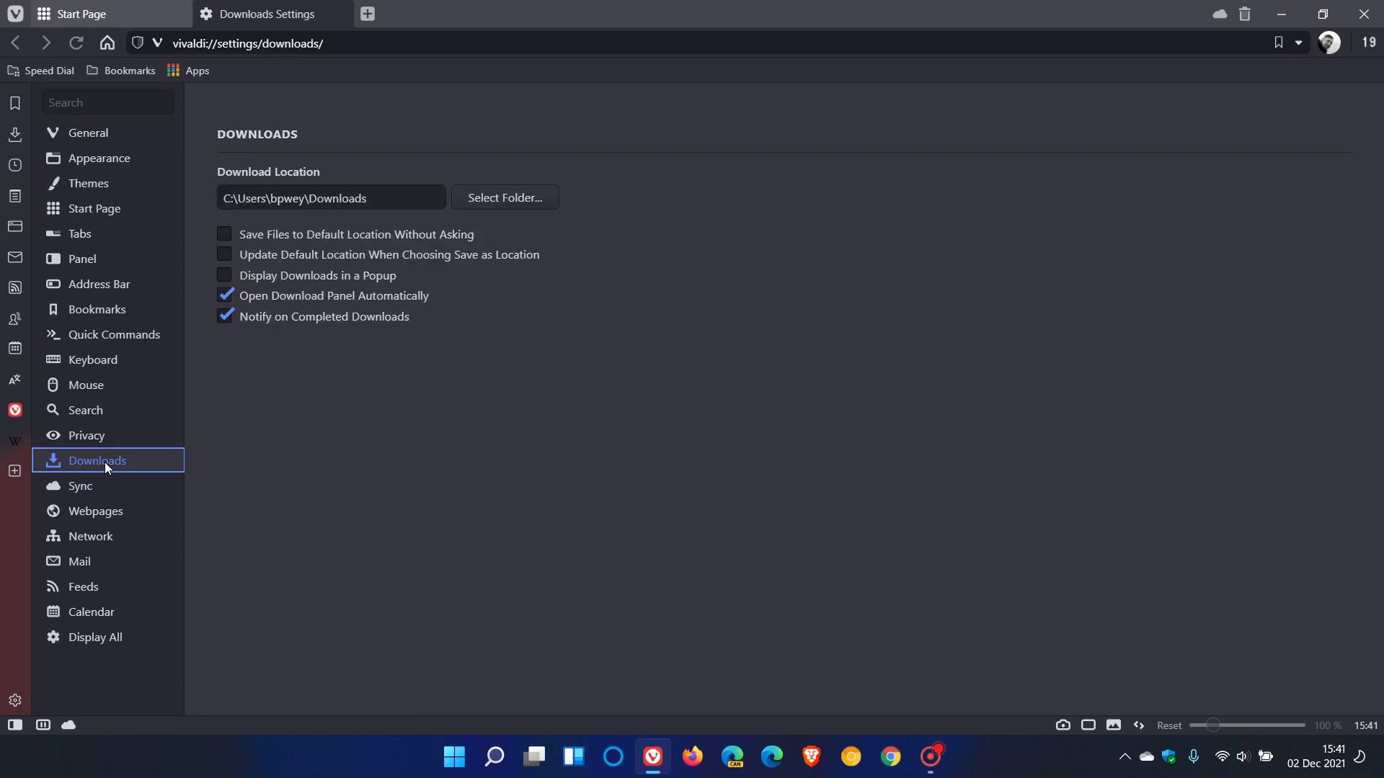
left_click(226, 278)
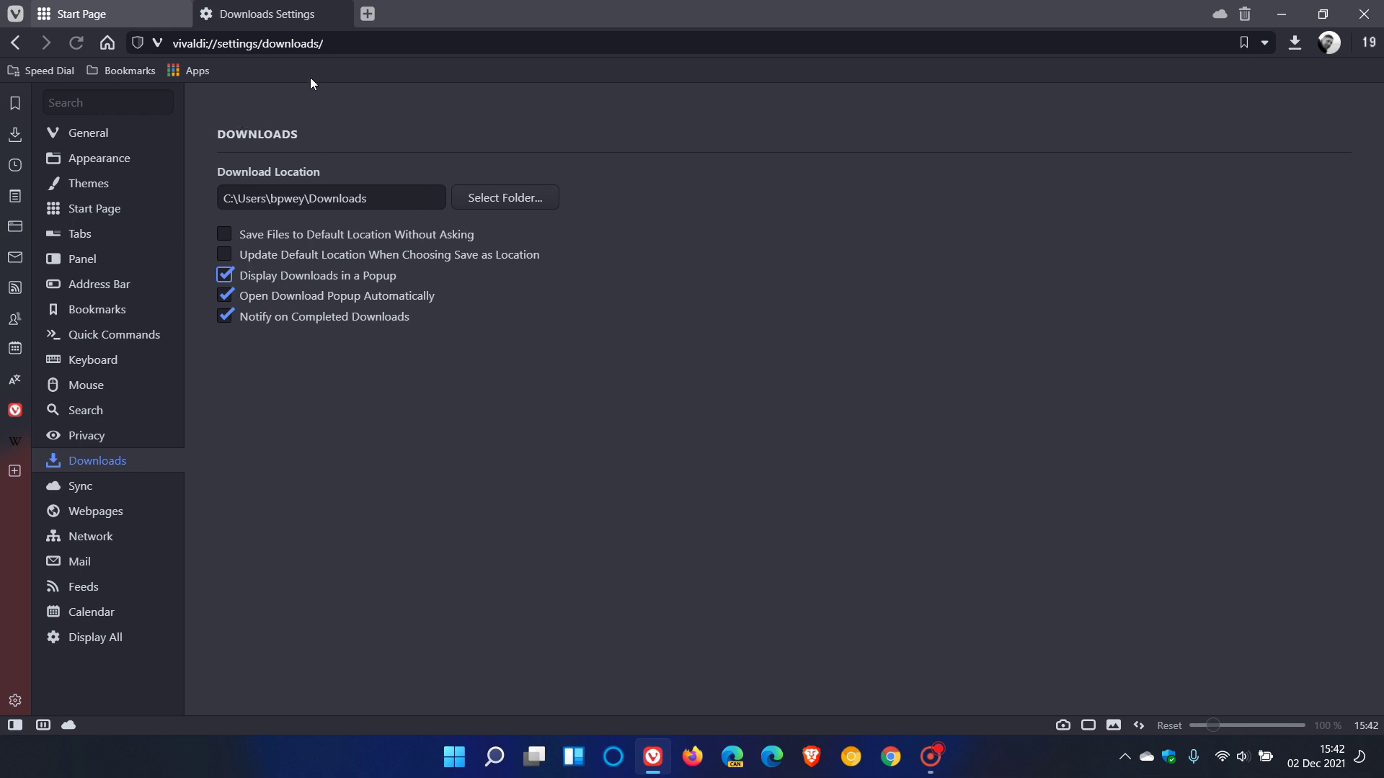
left_click(339, 14)
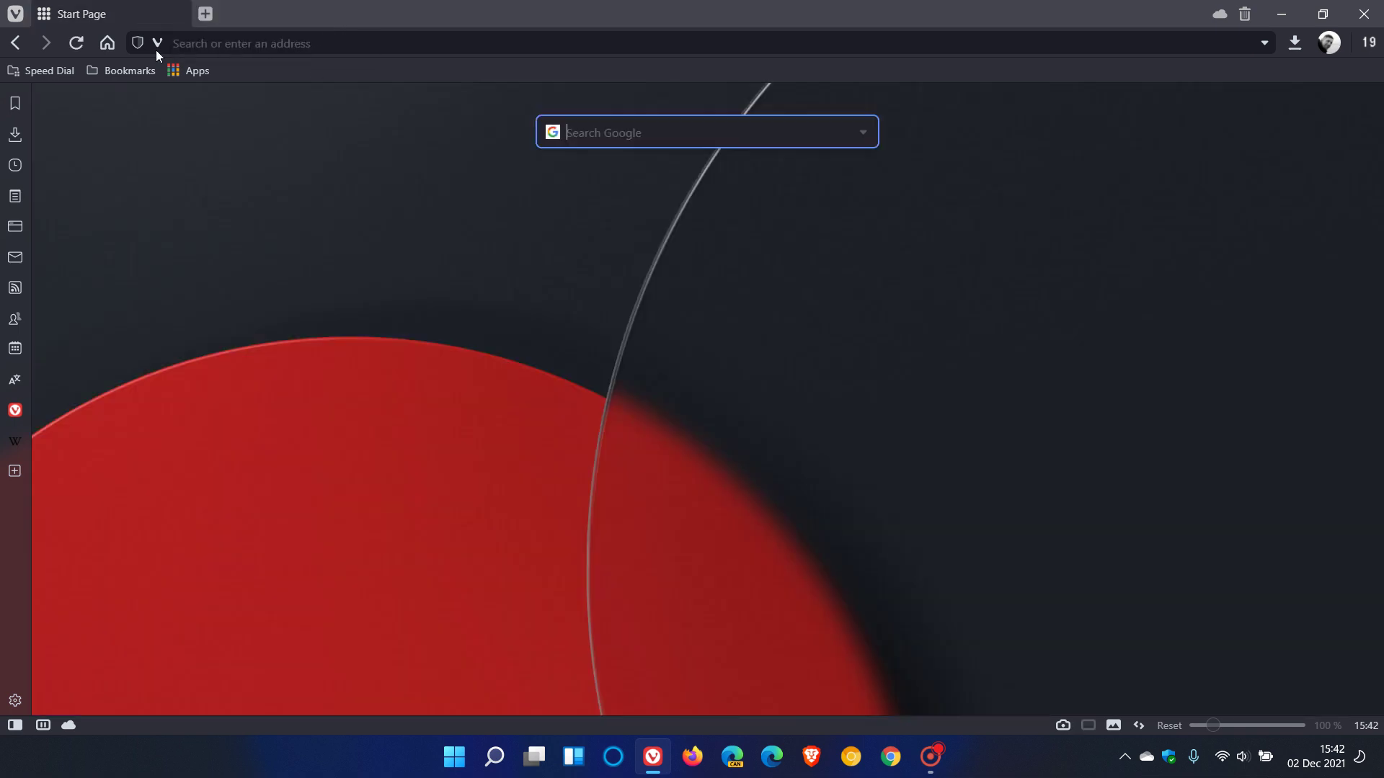
Step: Open the Vivaldi Browser bookmark and save the Vivaldi 5.0 installer download
left_click(21, 20)
mouse_move(97, 107)
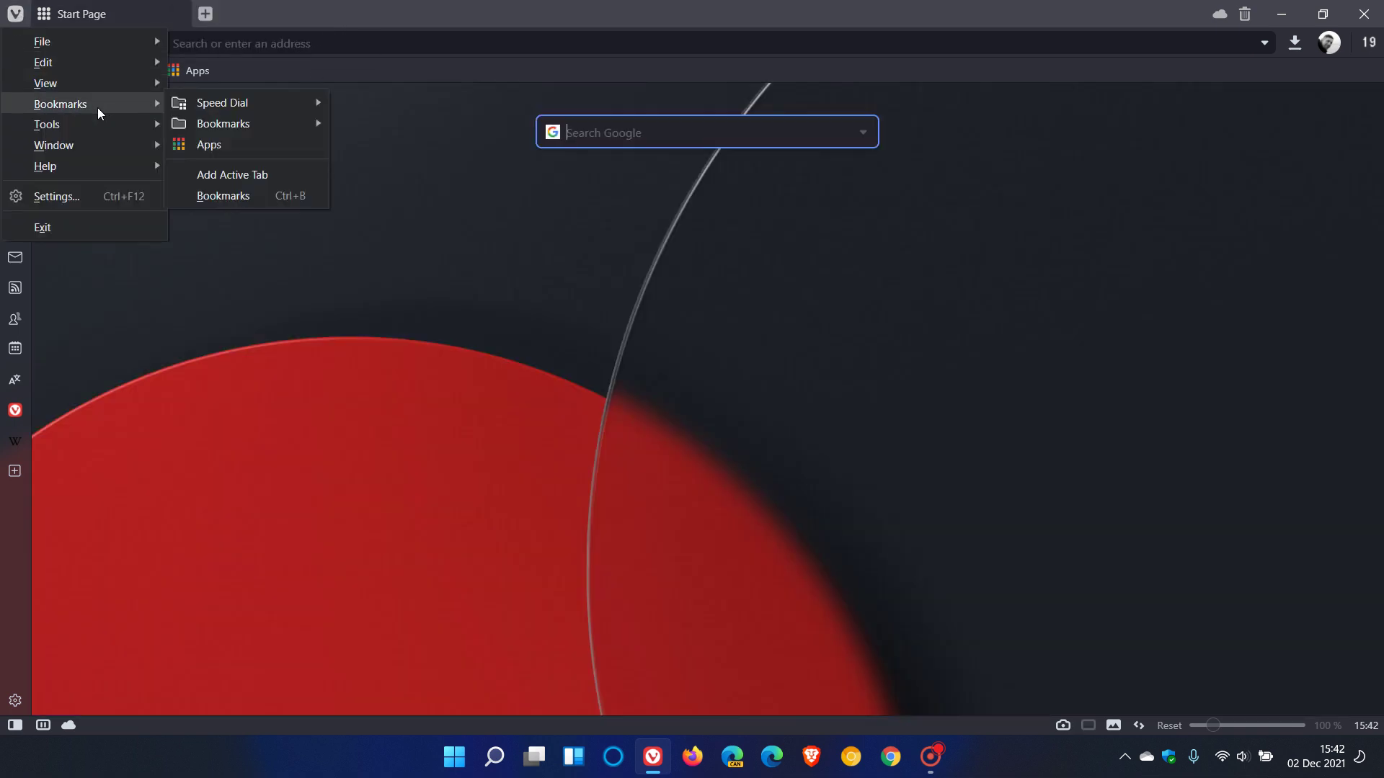
mouse_move(286, 126)
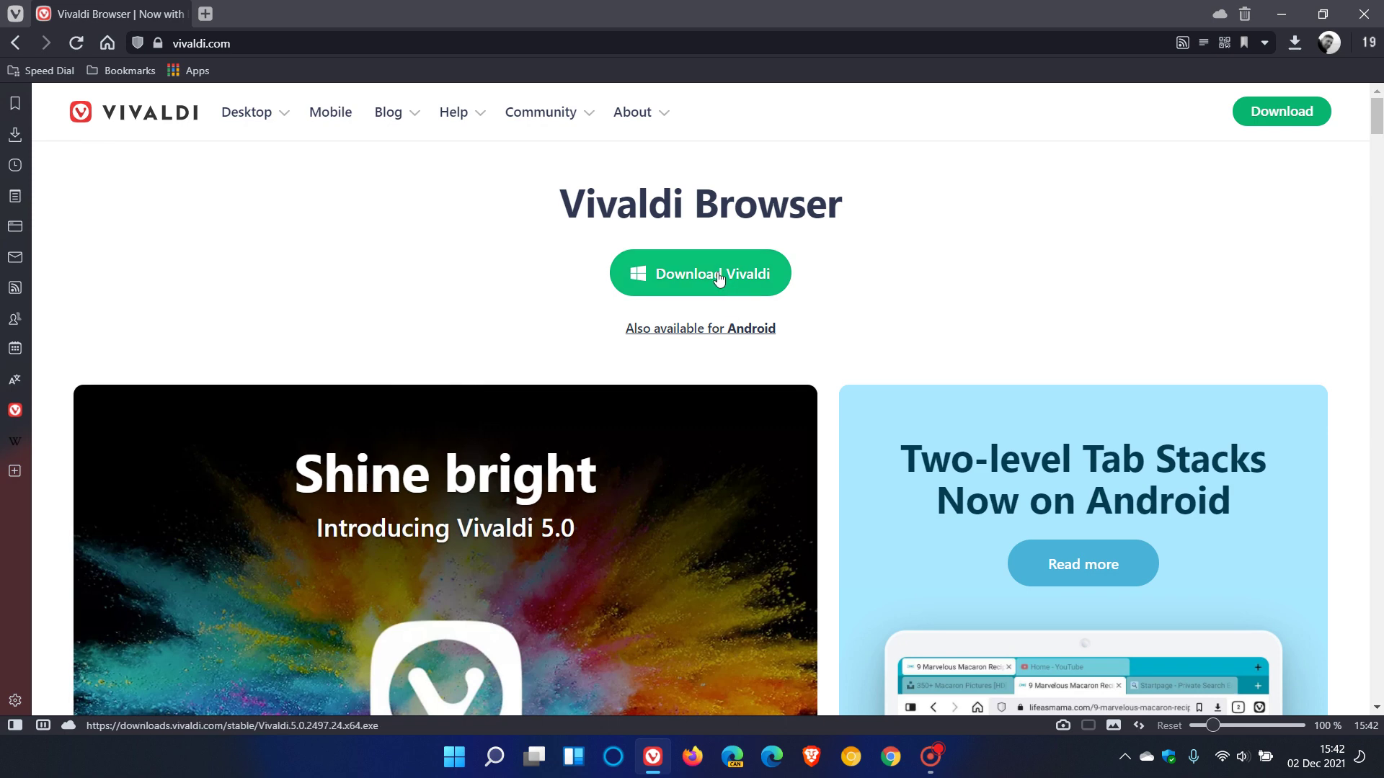
left_click(718, 278)
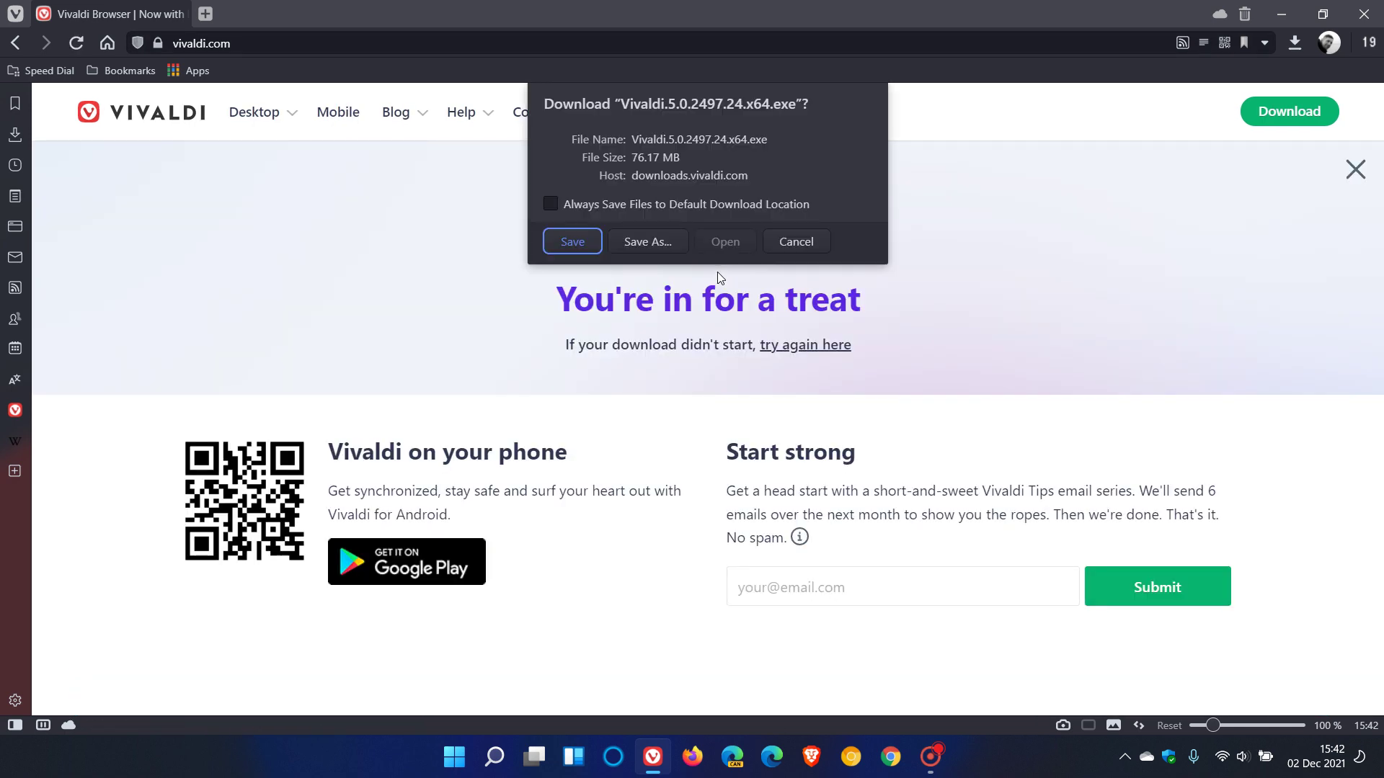
left_click(572, 245)
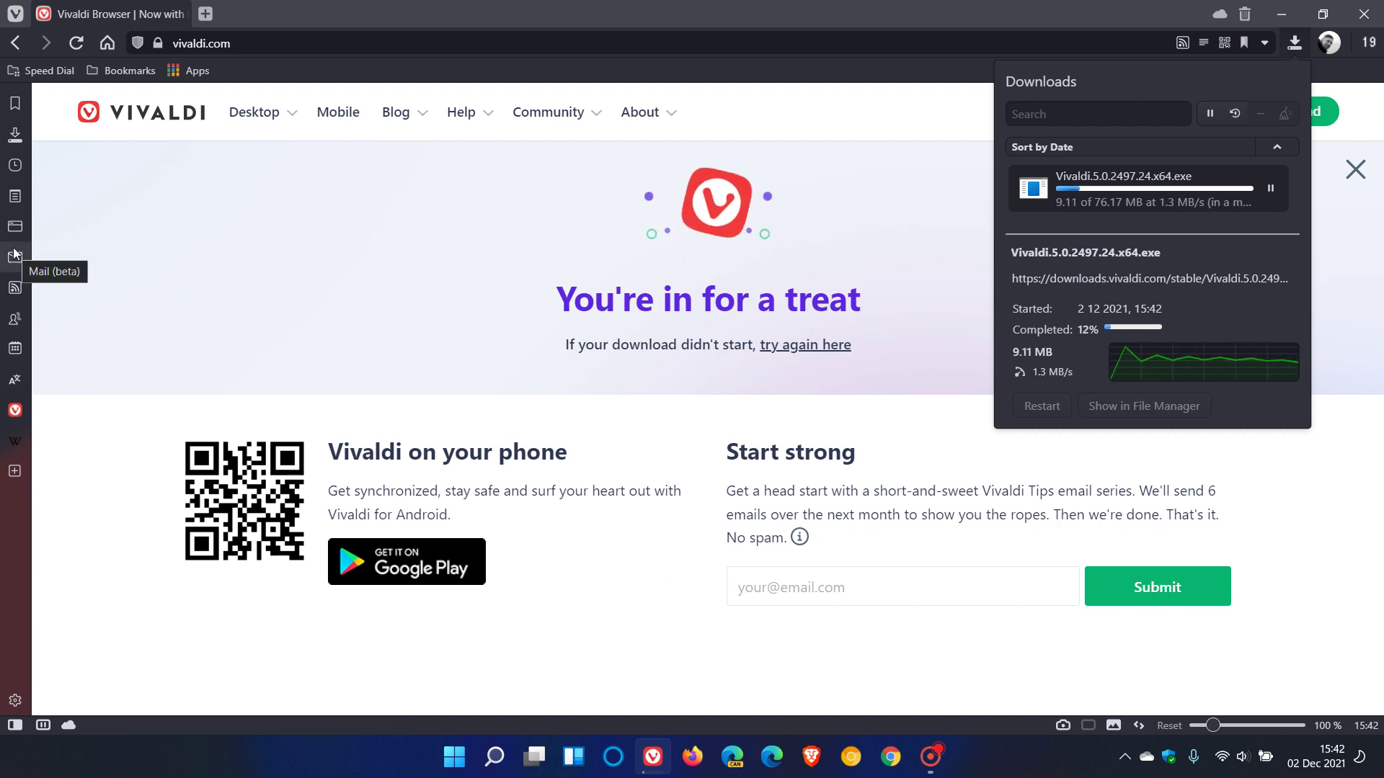
Step: Check the download in the Downloads panel and popup, pausing it at 16.39 of 76.17 MB
left_click(19, 137)
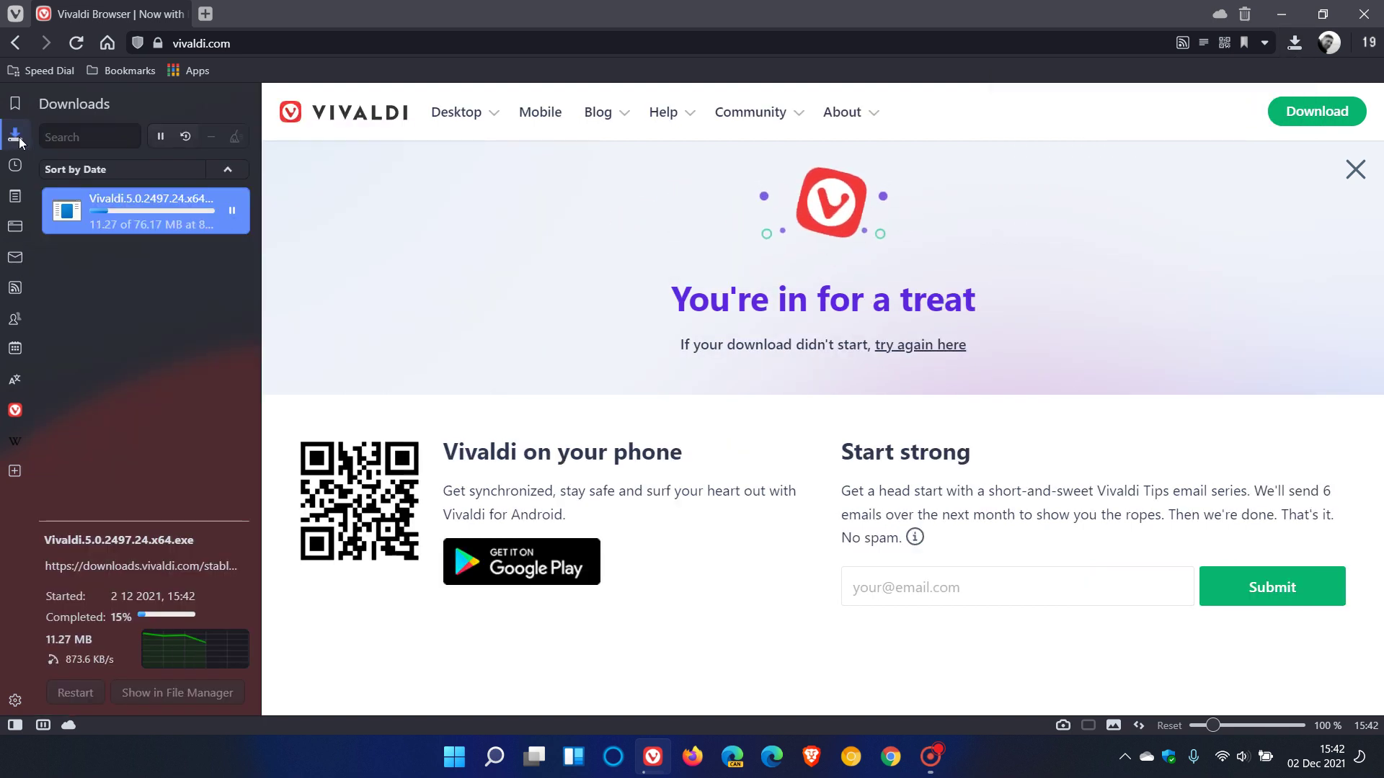
left_click(18, 136)
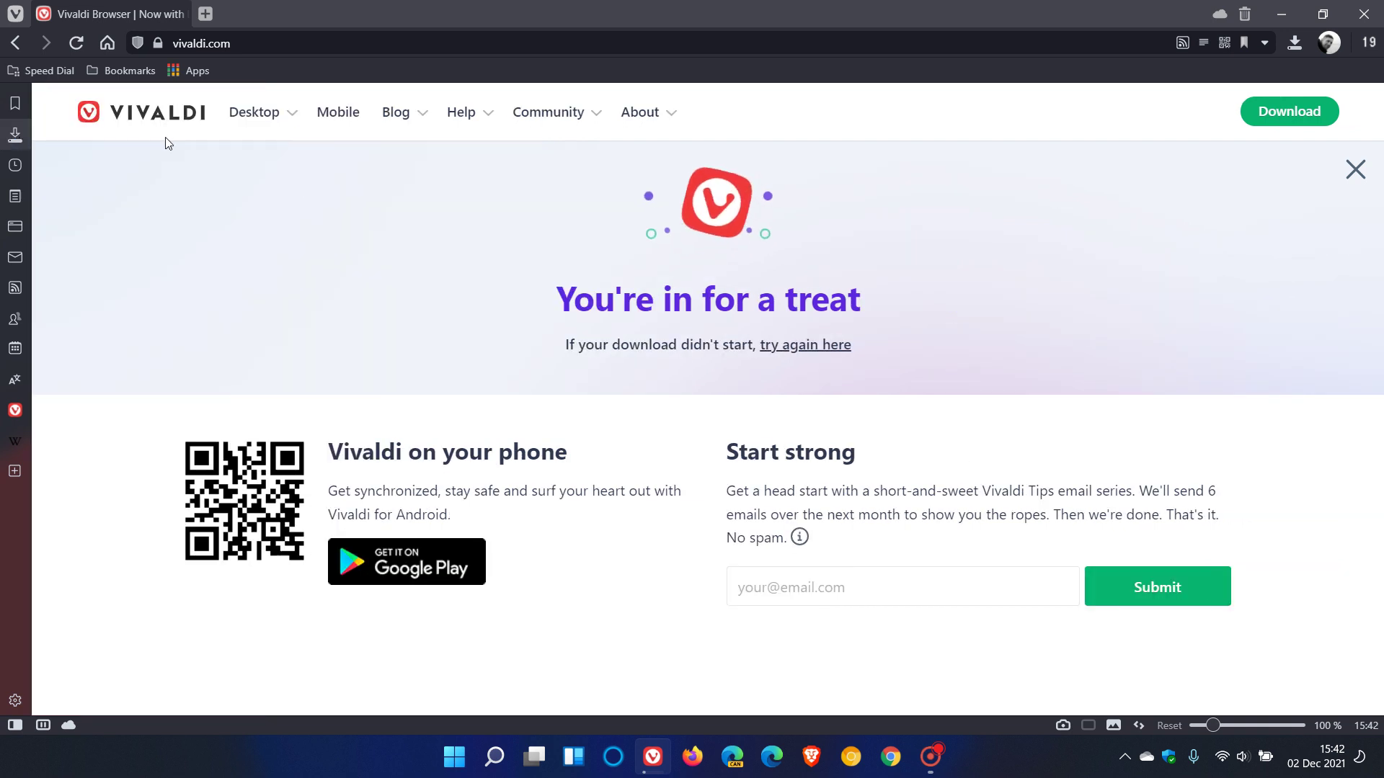
left_click(1295, 43)
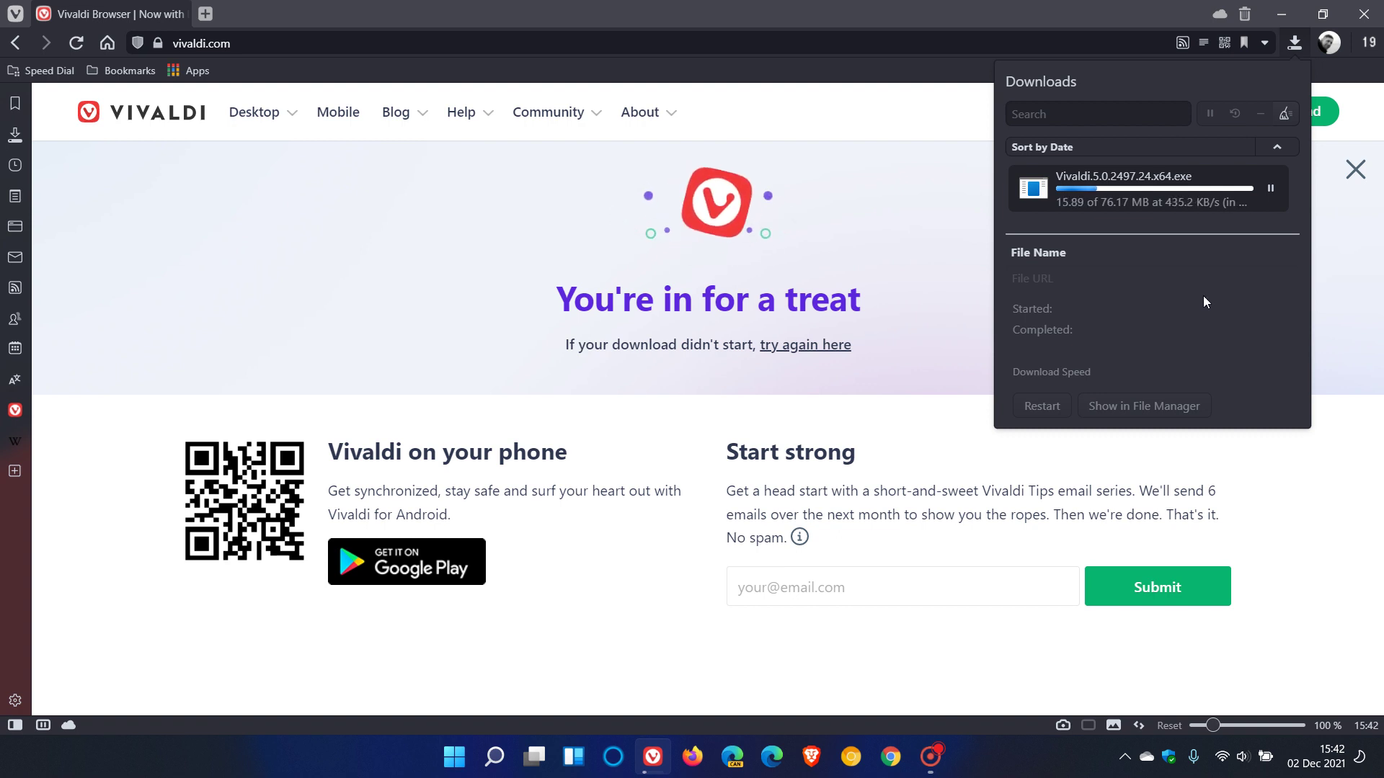
left_click(1270, 188)
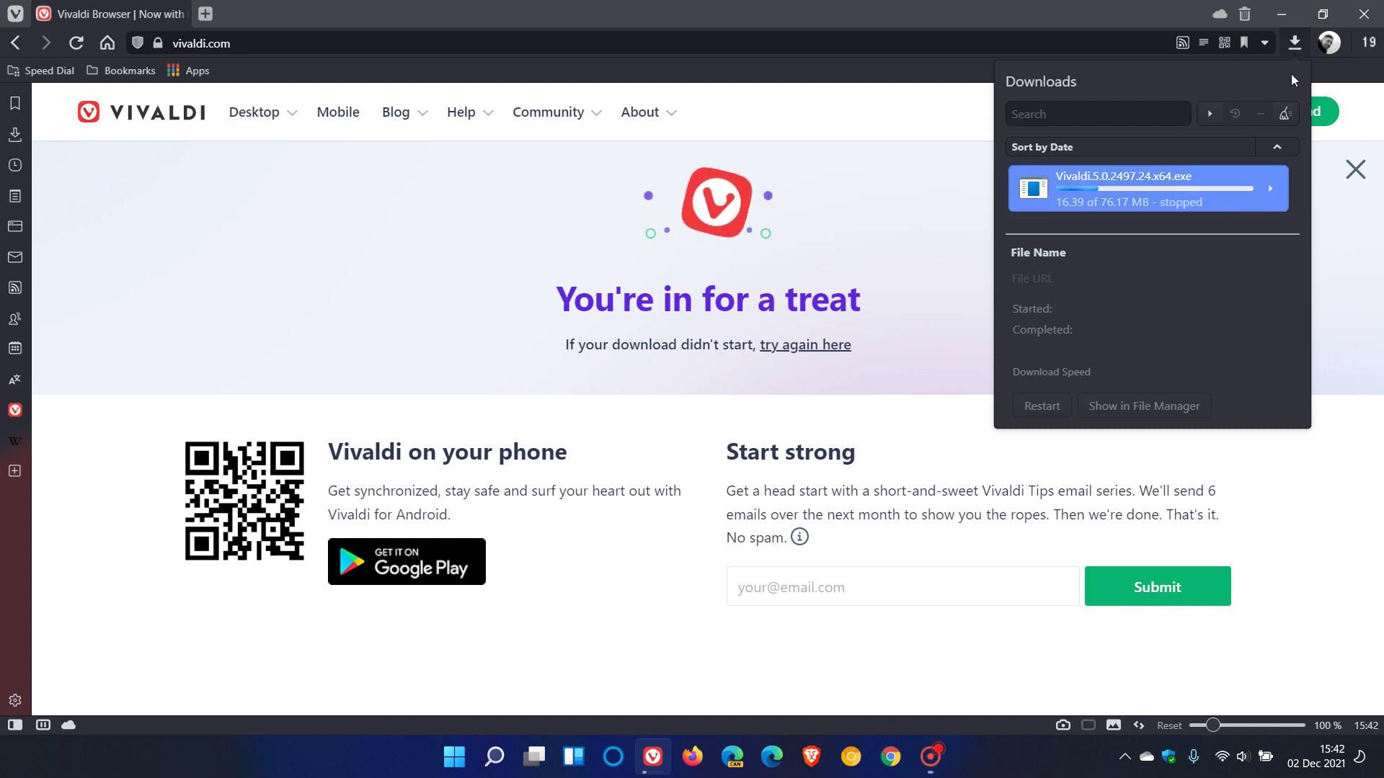
left_click(1294, 44)
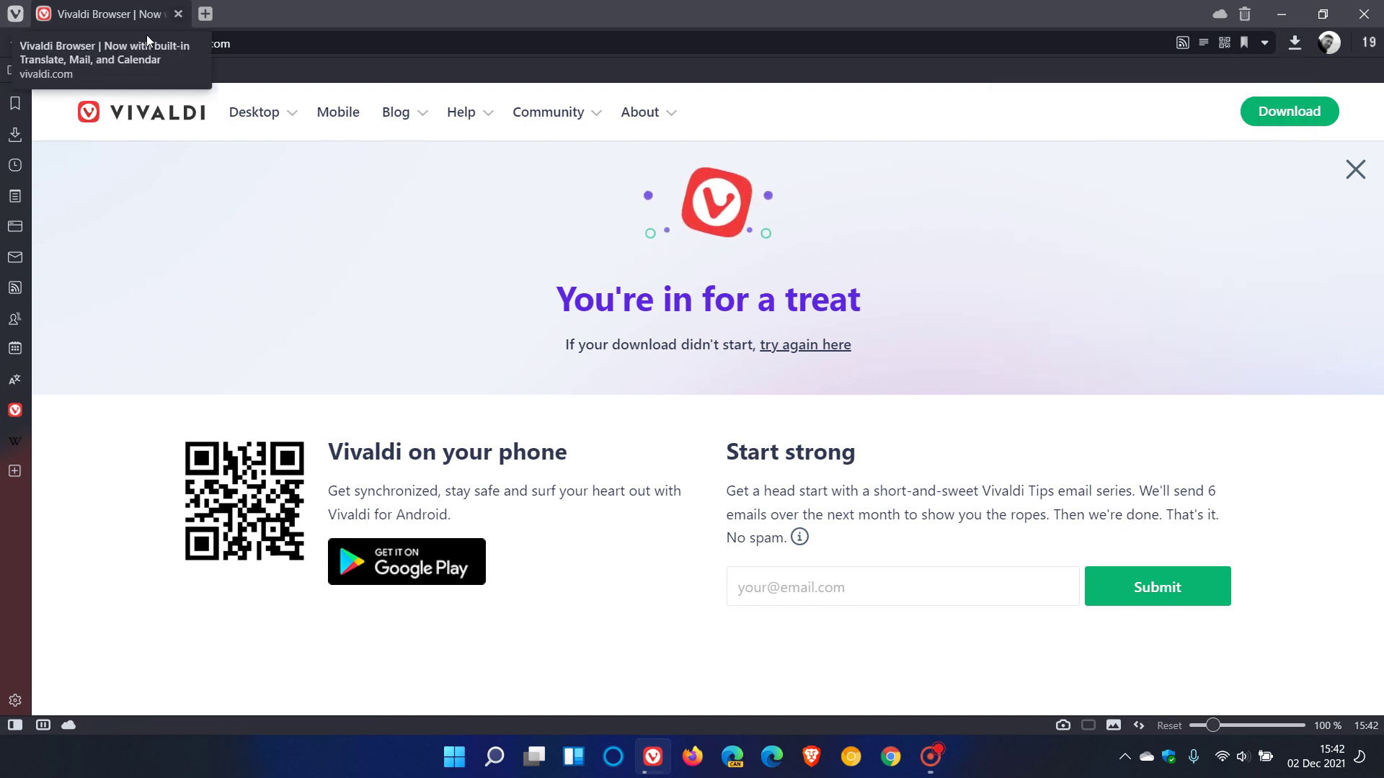
Step: Close the vivaldi.com tab, open the Vivaldi Releases bookmark, and read the Vivaldi 5.0 post
key("ctrl+w")
left_click(15, 14)
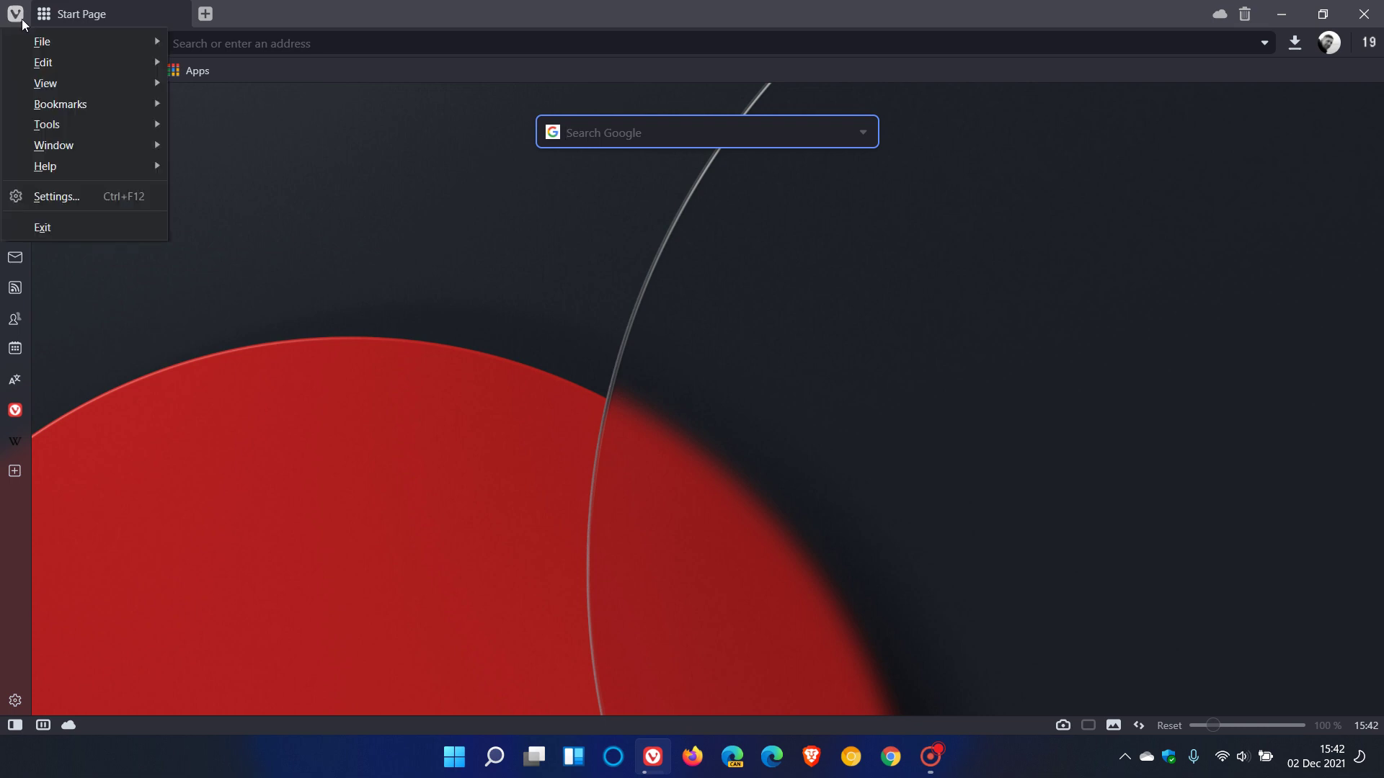
mouse_move(101, 106)
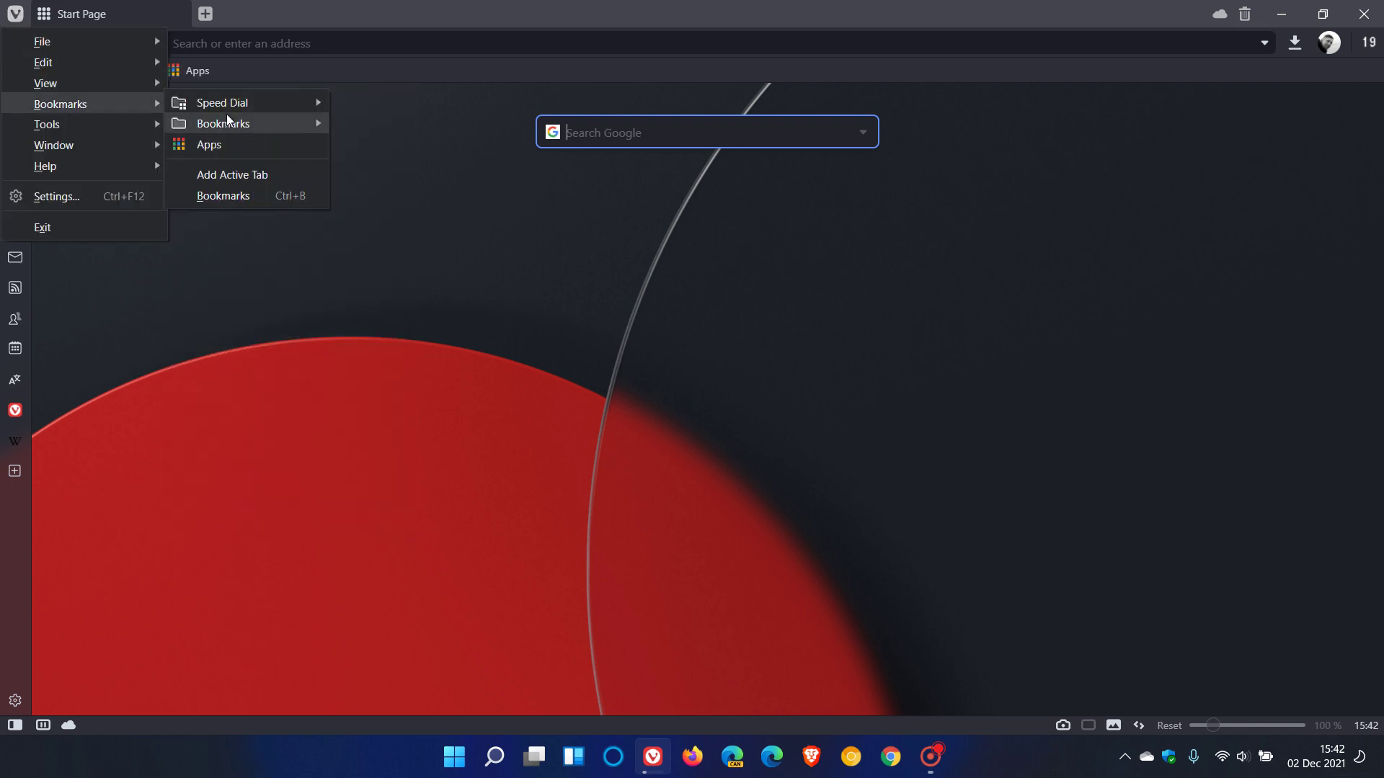
mouse_move(231, 123)
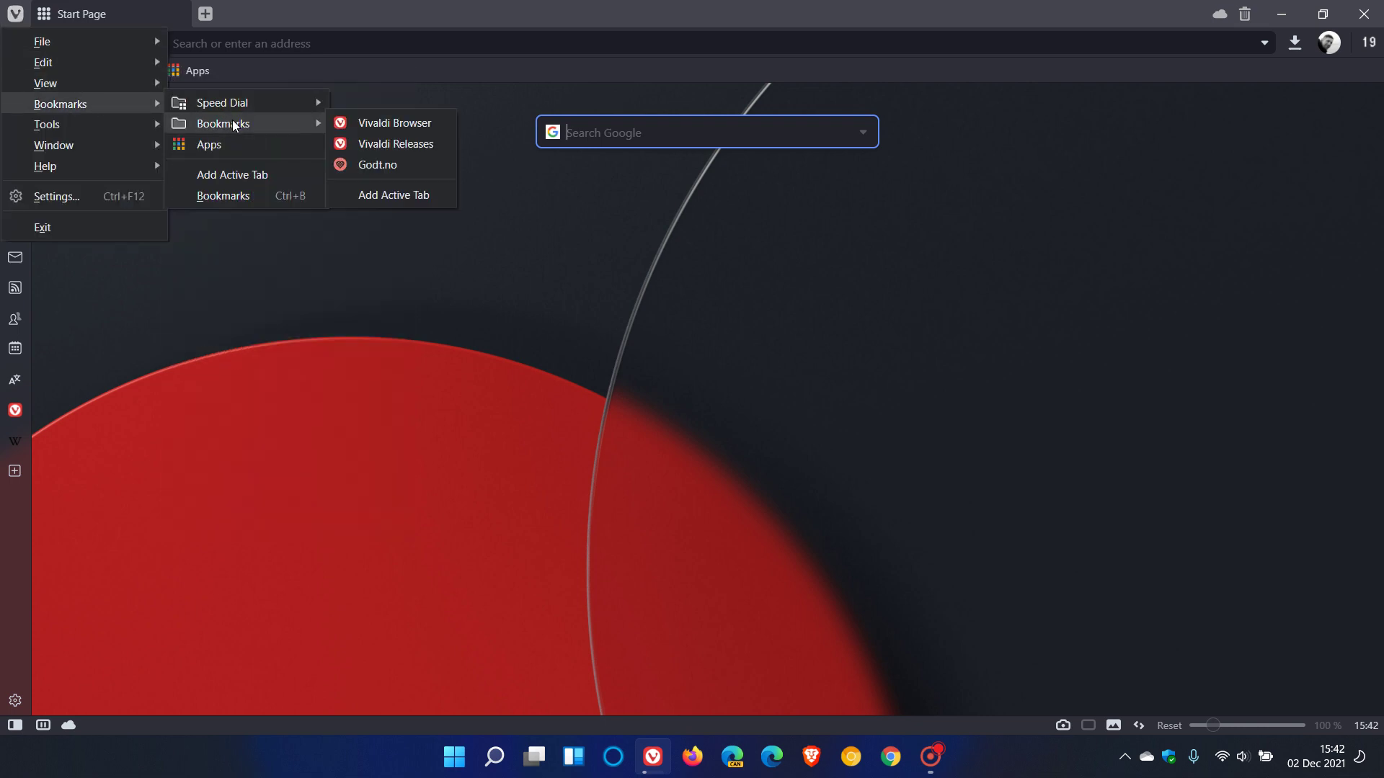
left_click(392, 146)
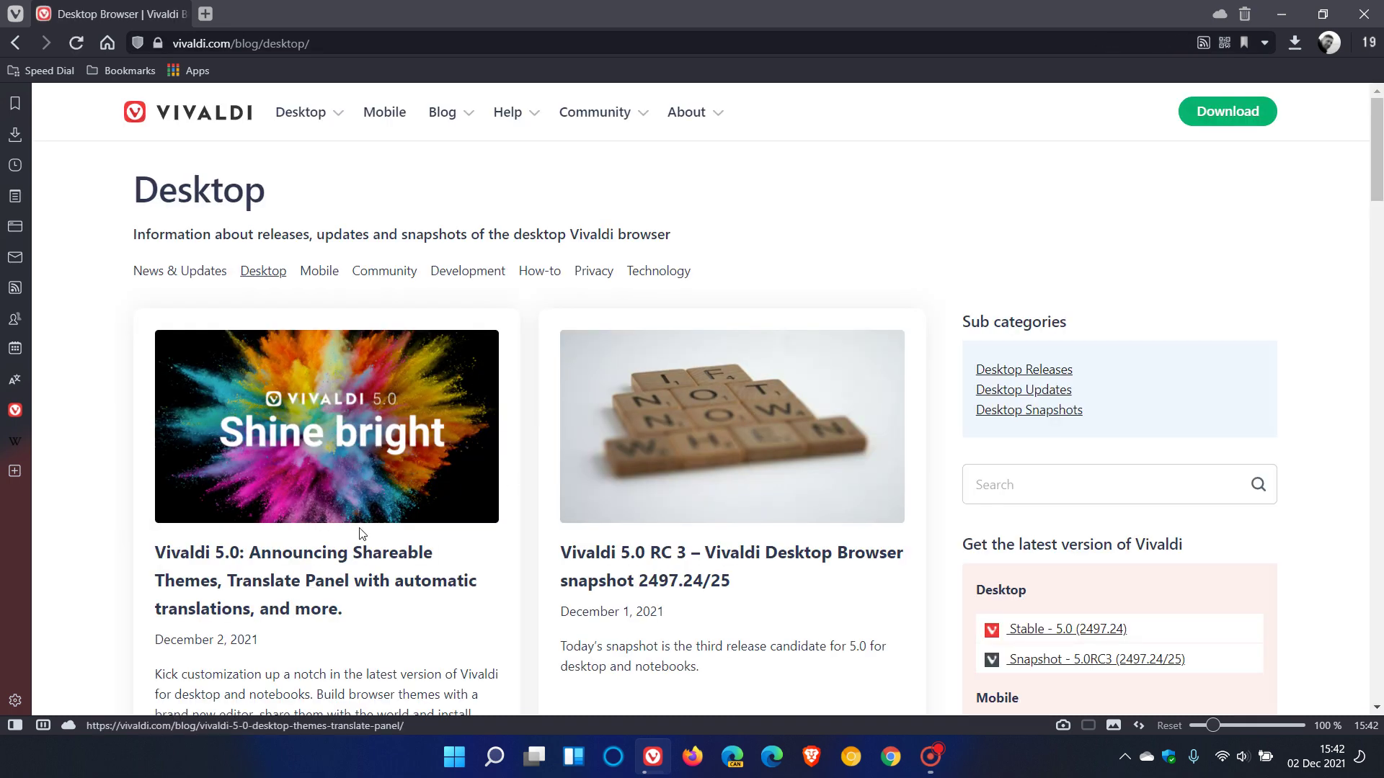
left_click(297, 561)
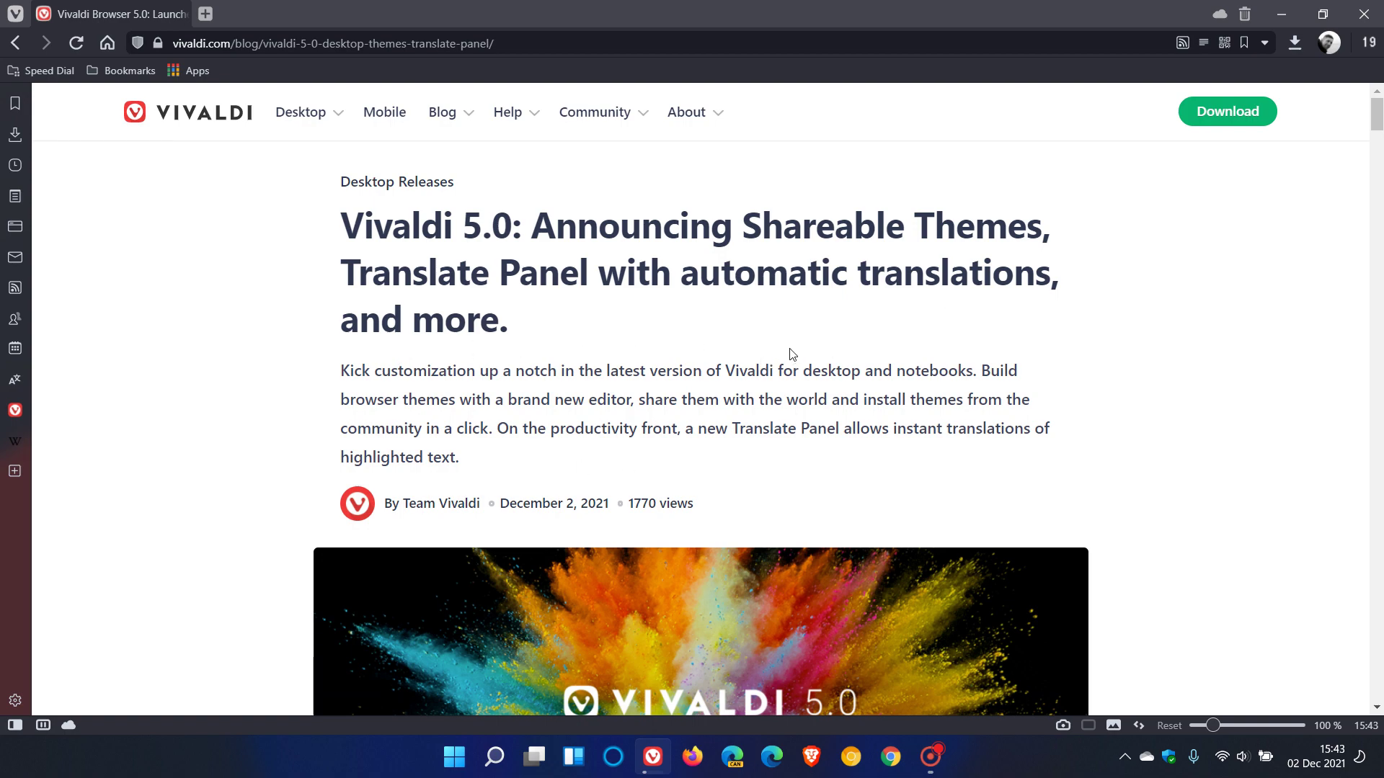
scroll(792, 354, "down", 15)
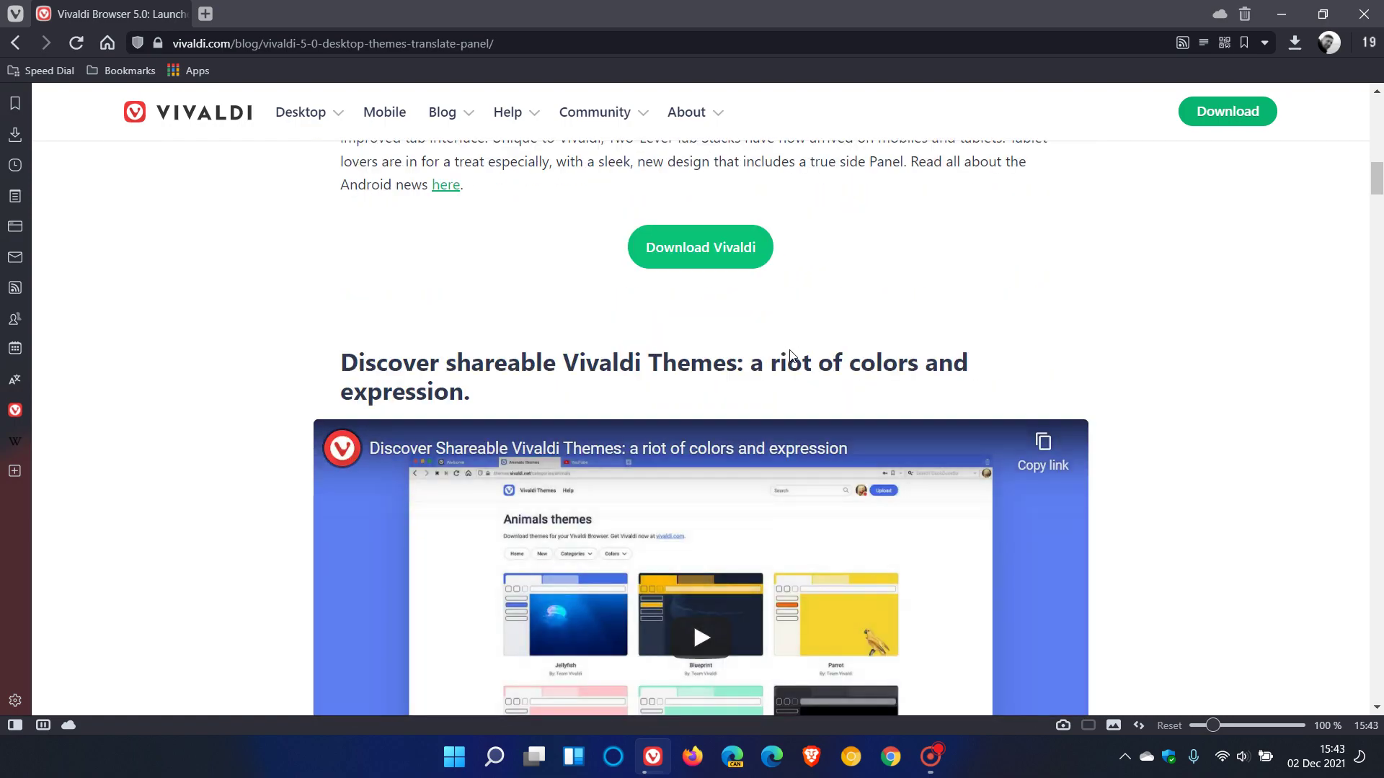
scroll(791, 353, "down", 8)
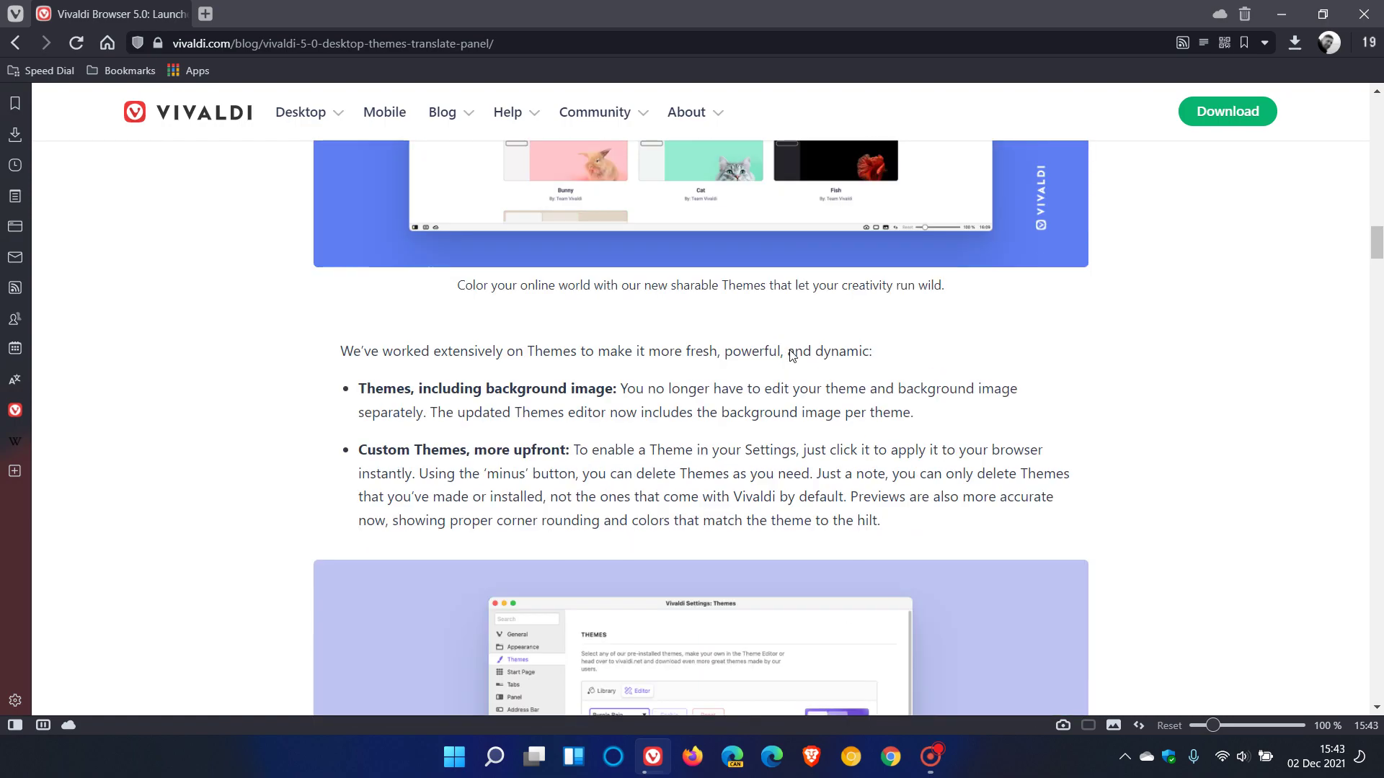
scroll(792, 355, "down", 15)
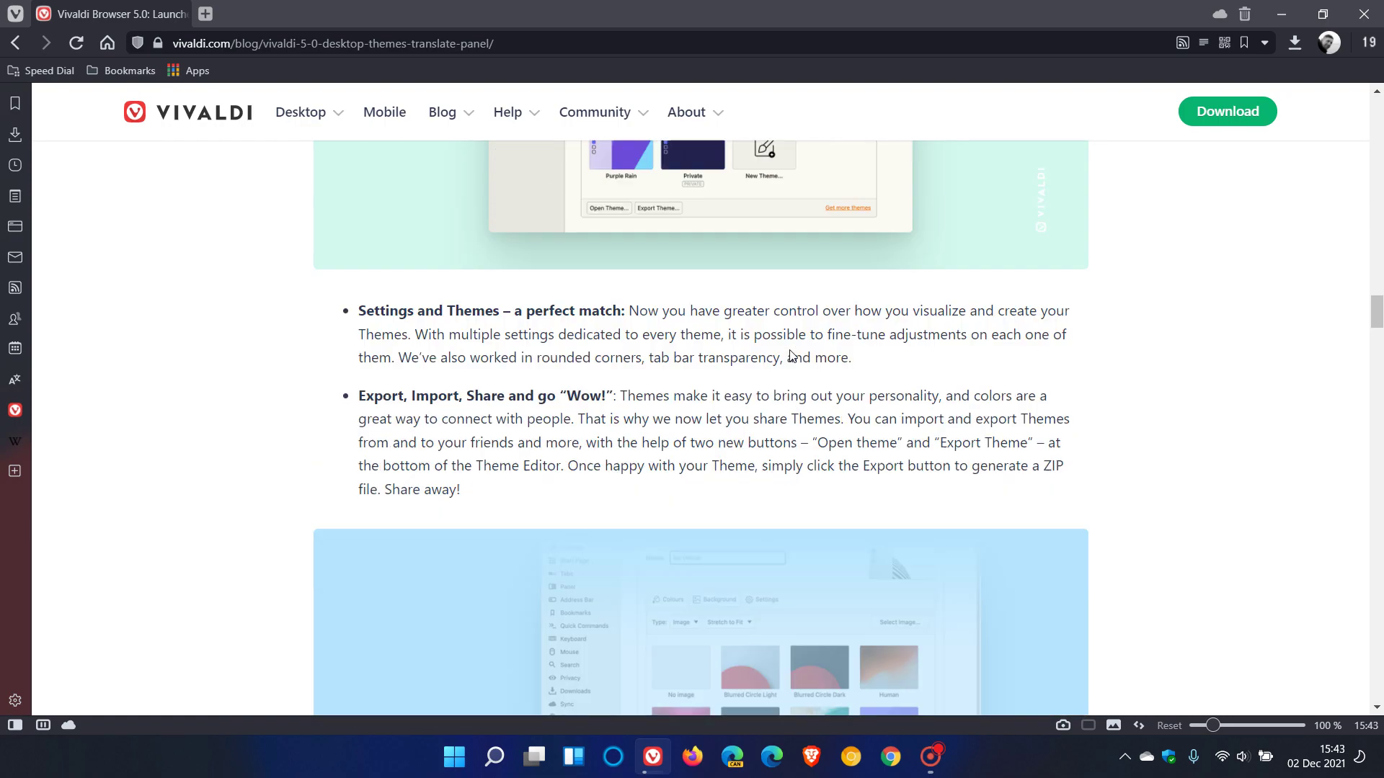
scroll(790, 354, "down", 15)
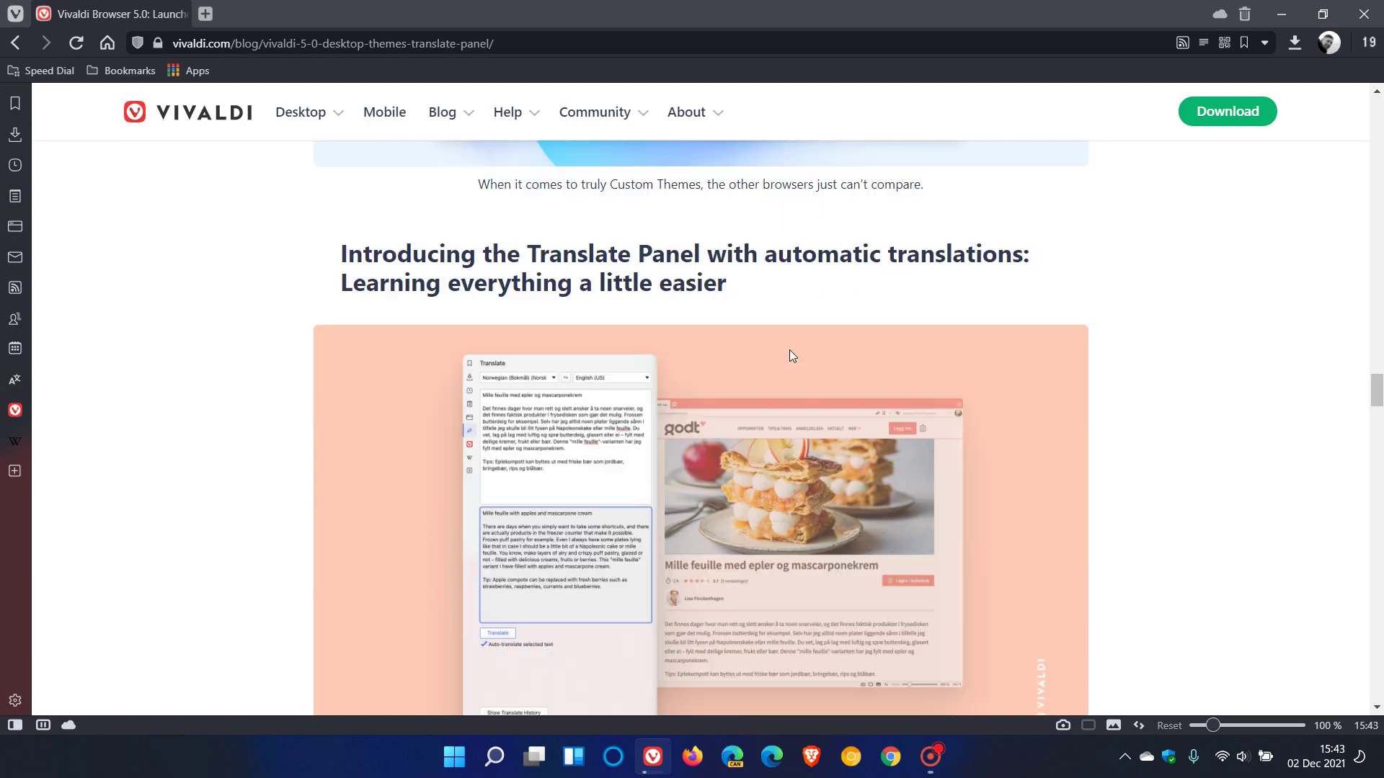
scroll(790, 349, "down", 20)
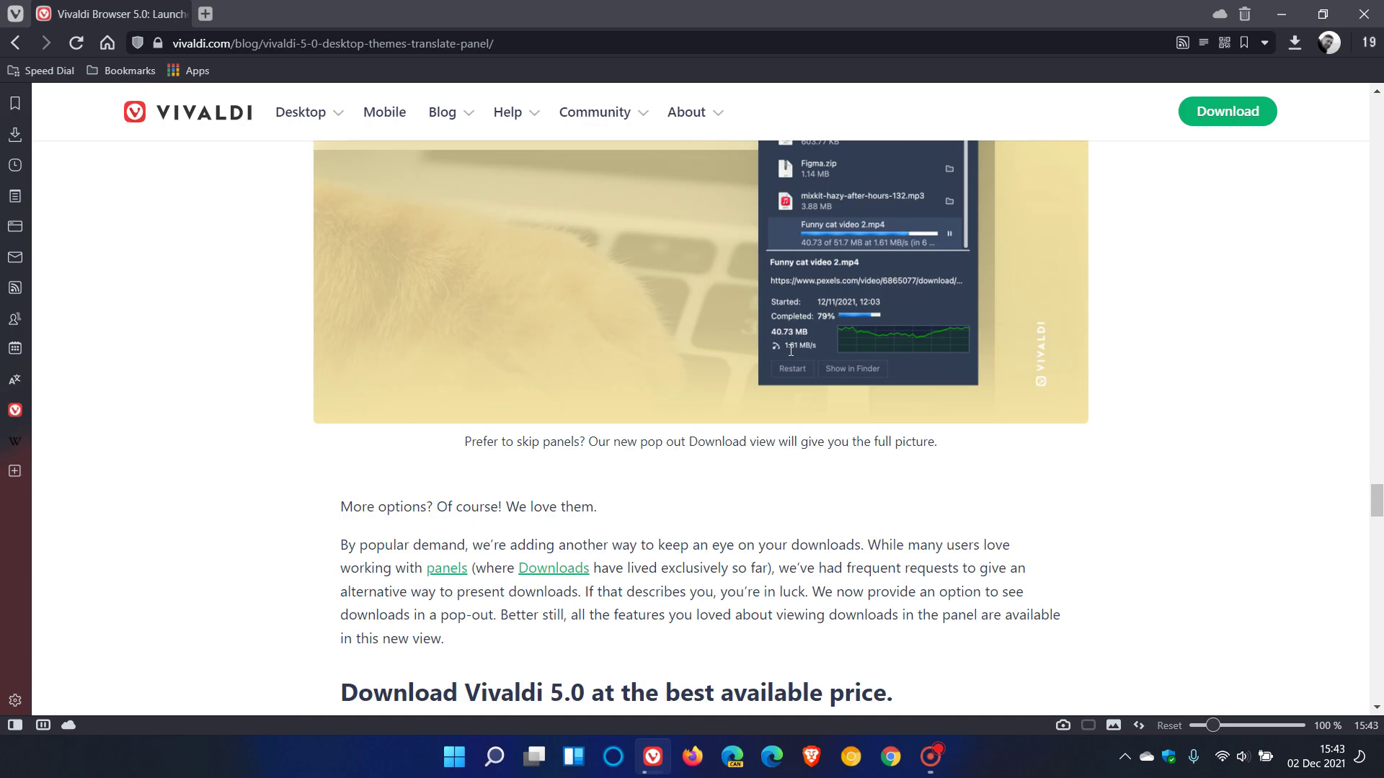
scroll(790, 351, "down", 15)
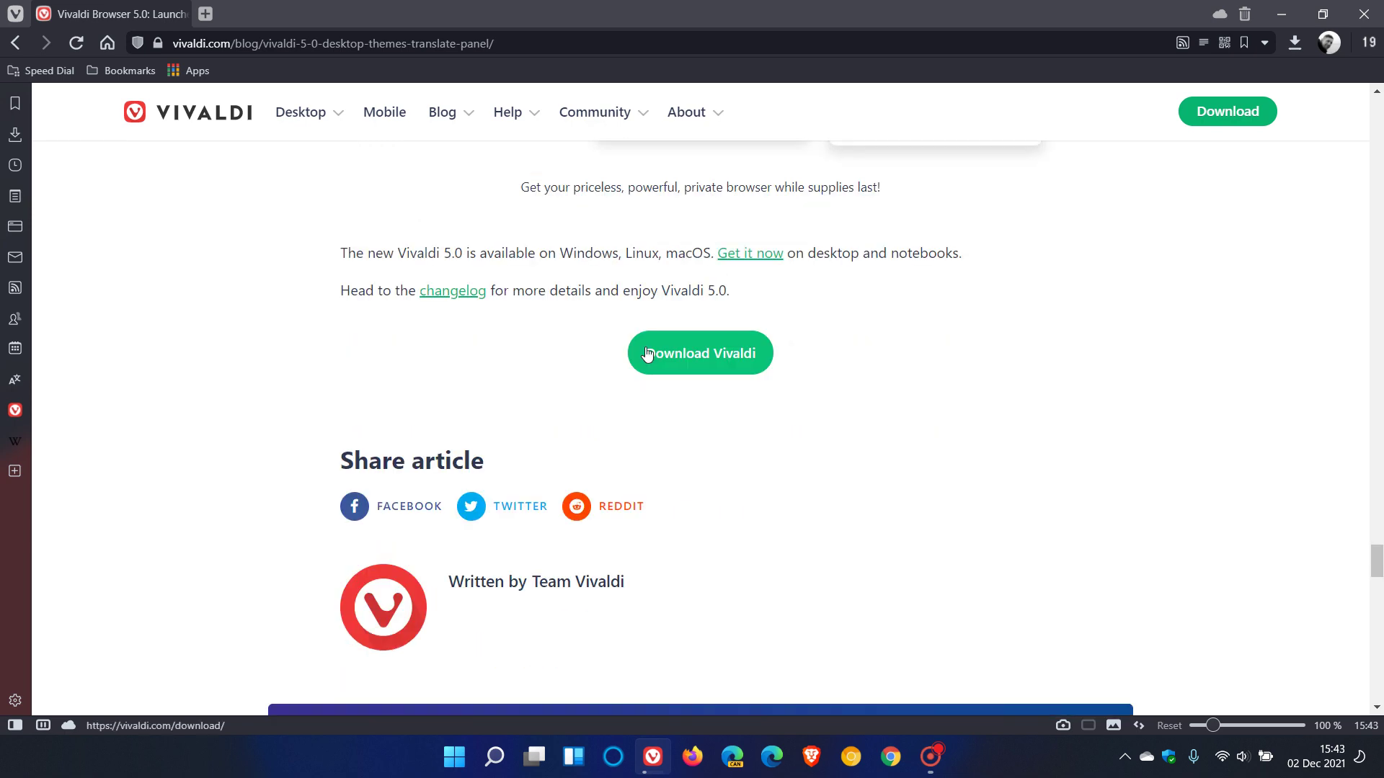
Step: Open the Vivaldi browser 5.0 changelog and scroll through it
left_click(454, 294)
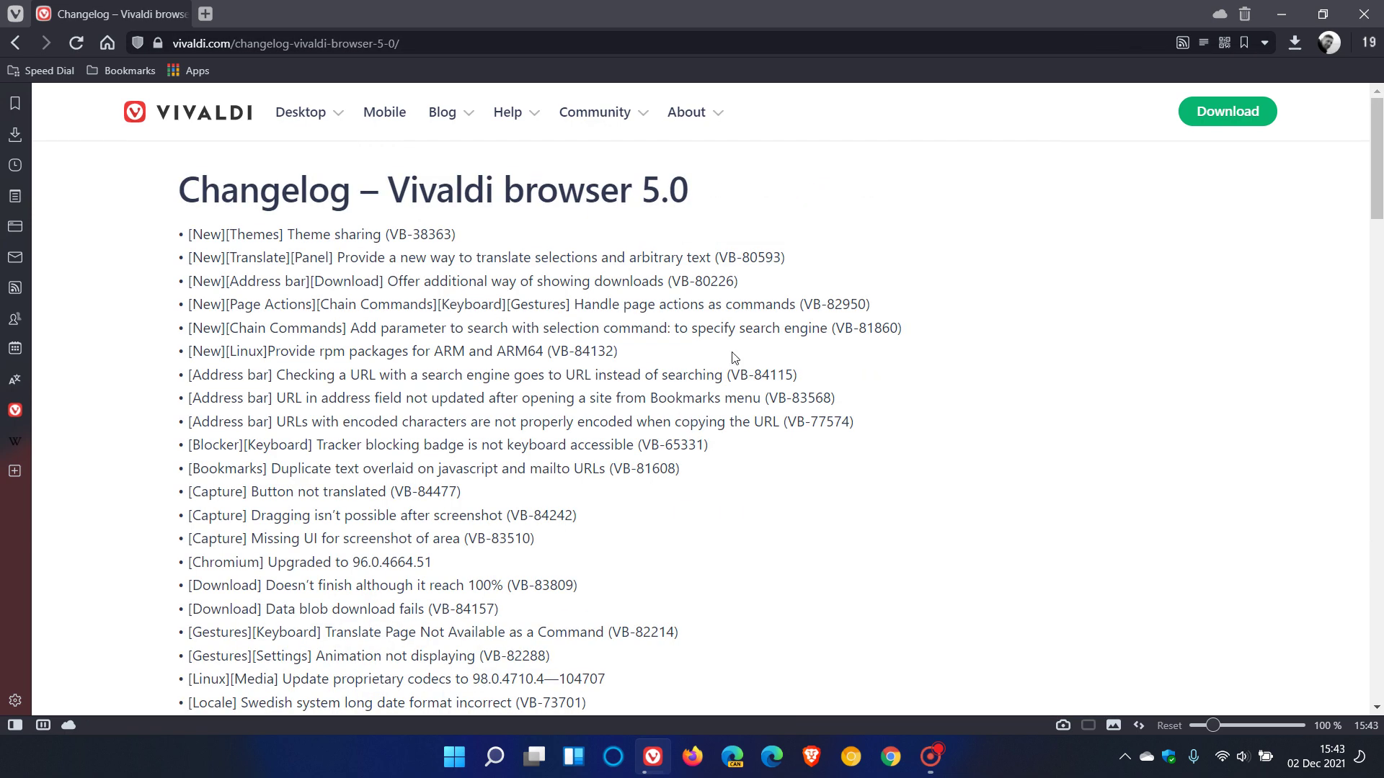
scroll(734, 358, "down", 15)
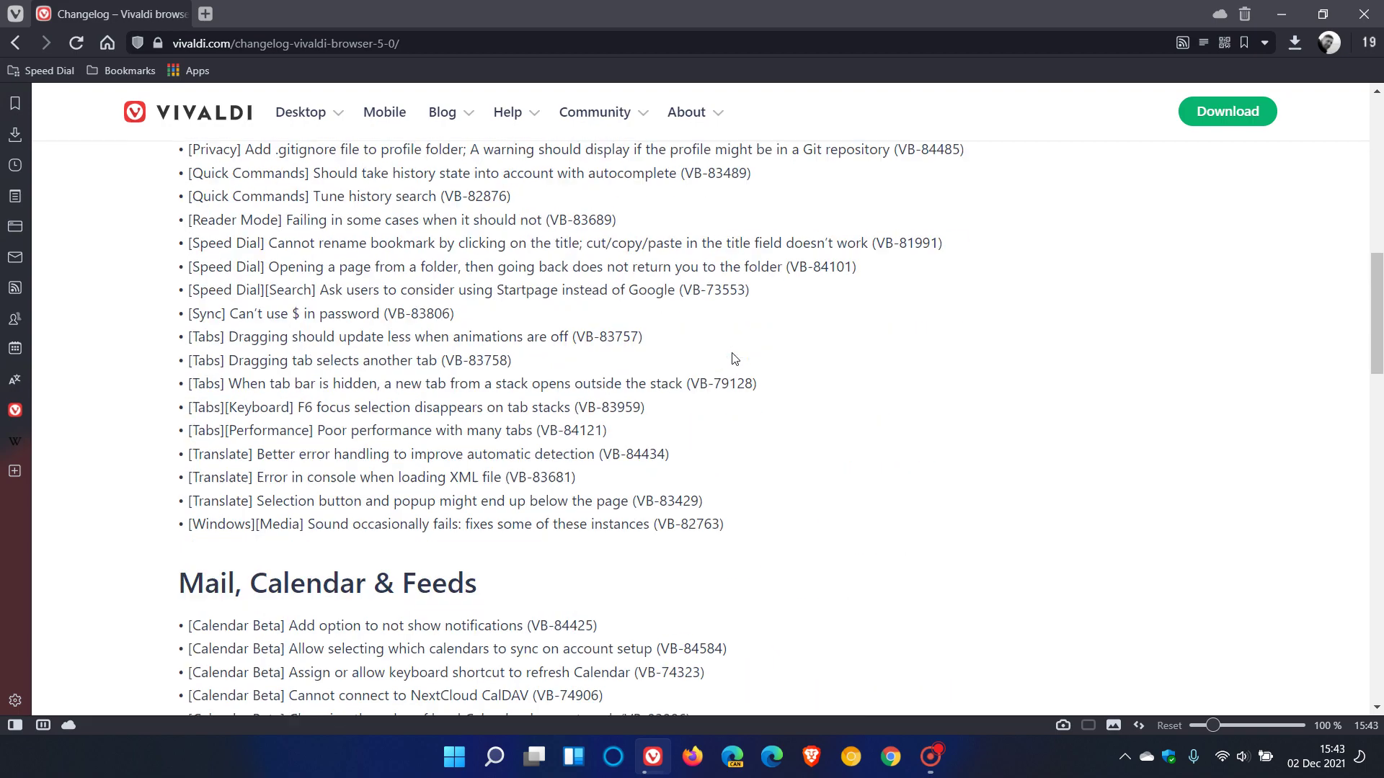
scroll(734, 359, "down", 4)
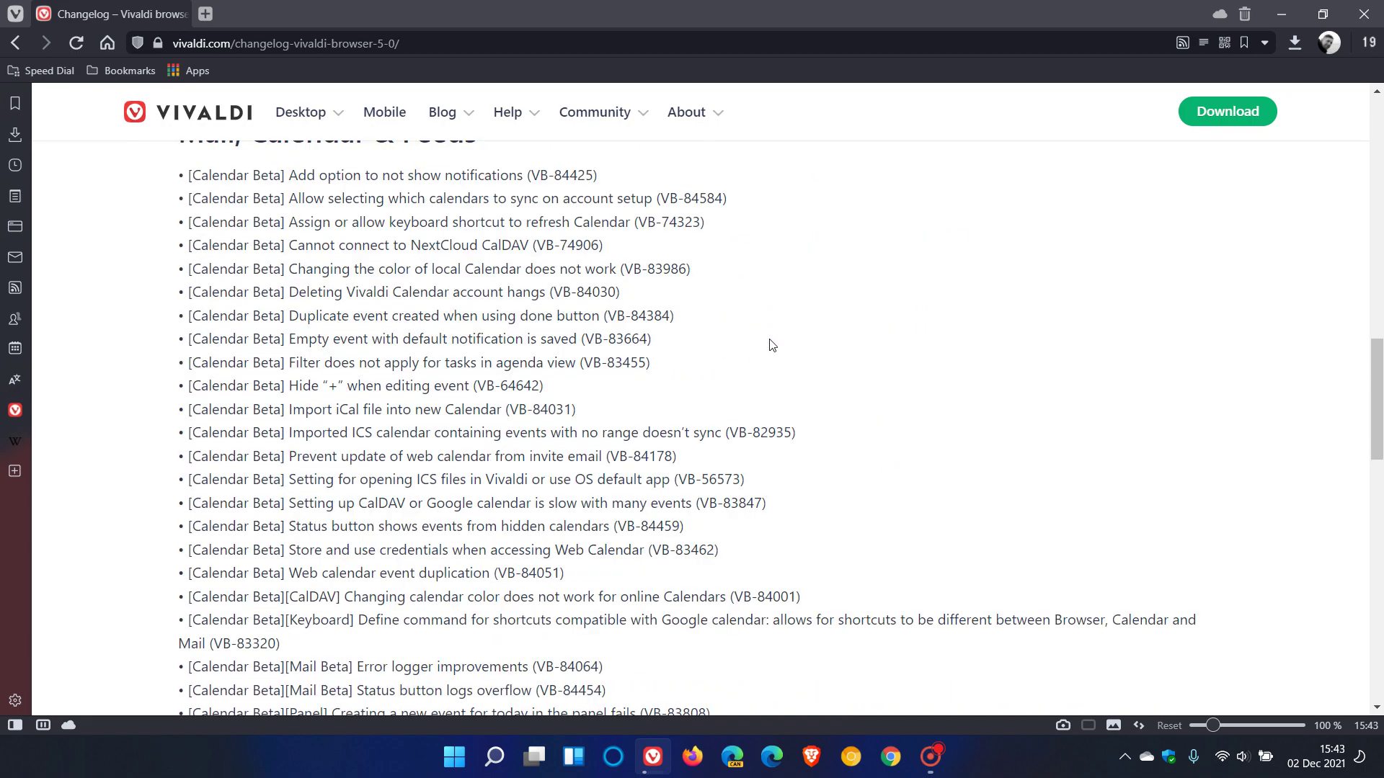
scroll(771, 345, "down", 4)
scroll(771, 345, "down", 4)
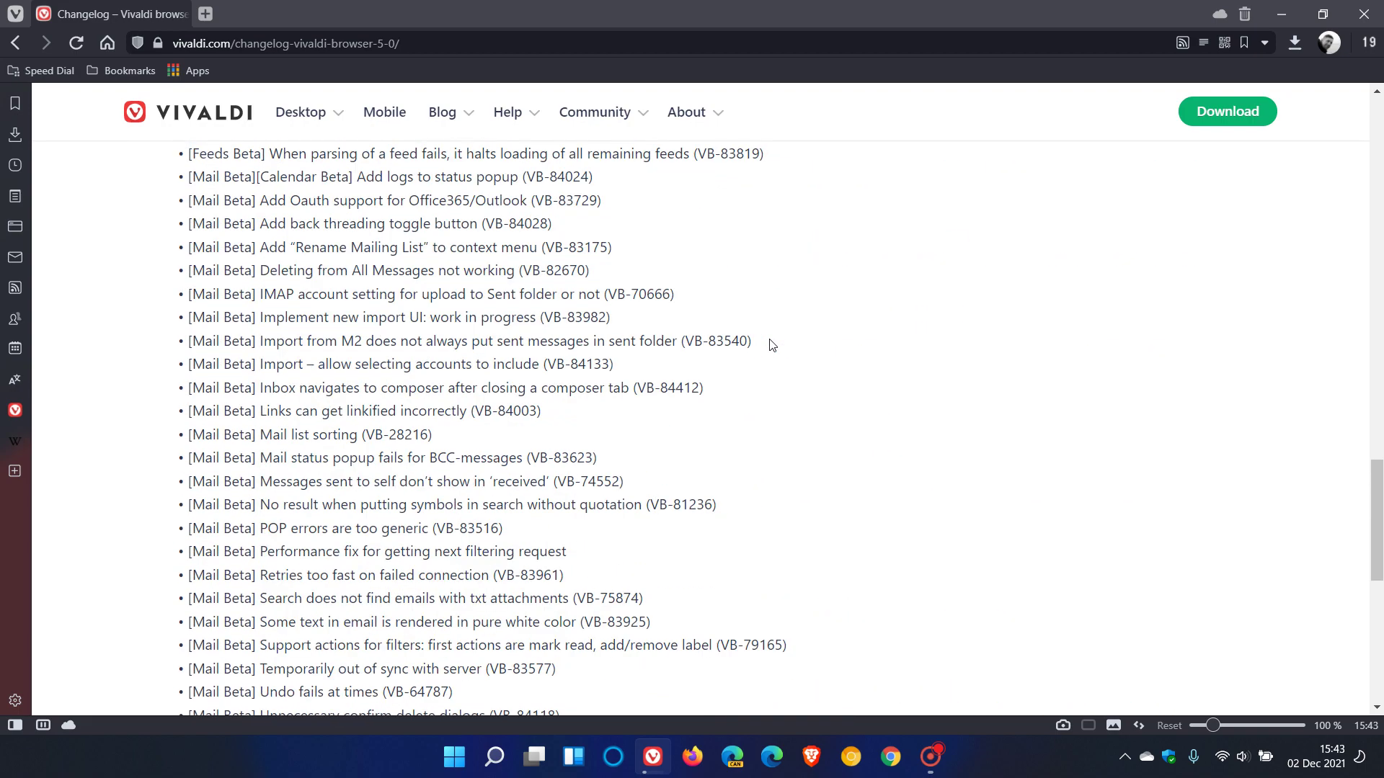
scroll(771, 345, "down", 6)
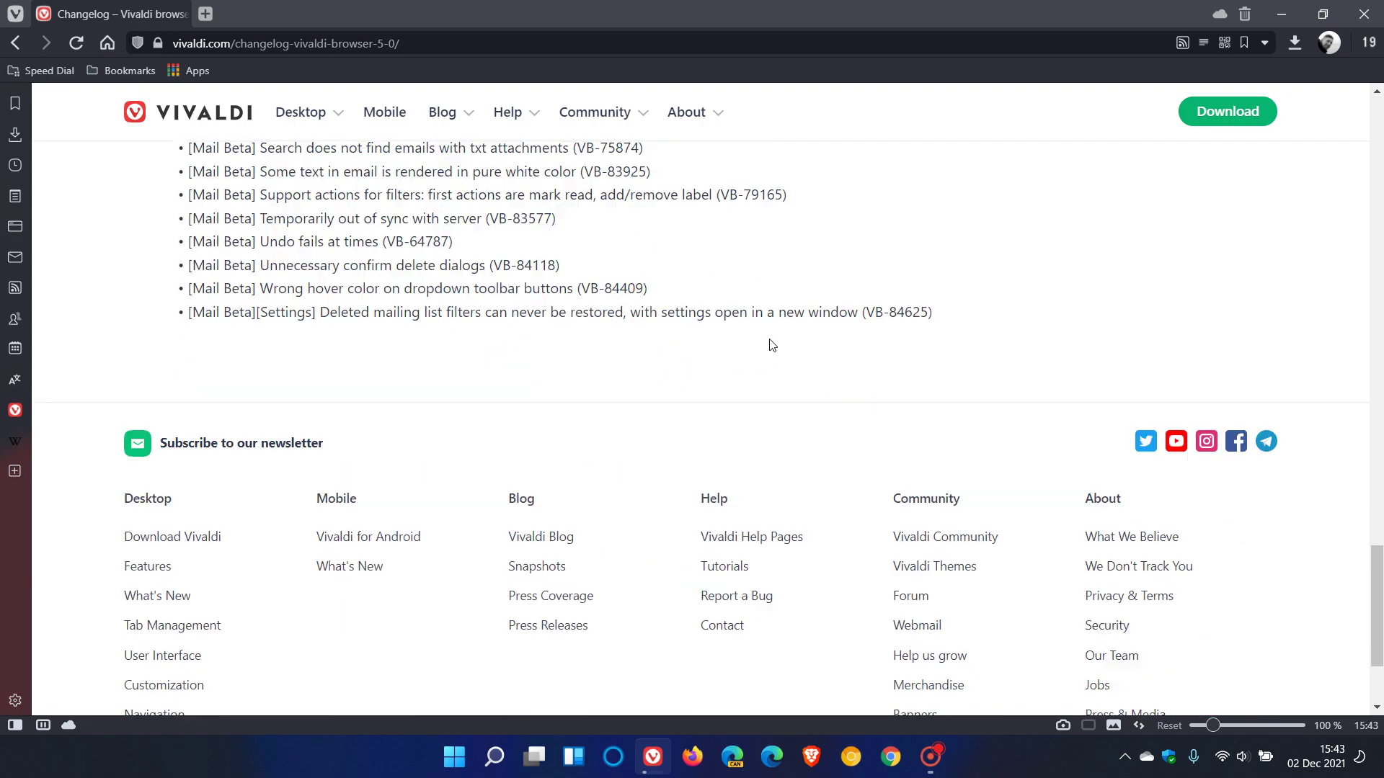
scroll(771, 345, "up", 20)
scroll(771, 345, "up", 8)
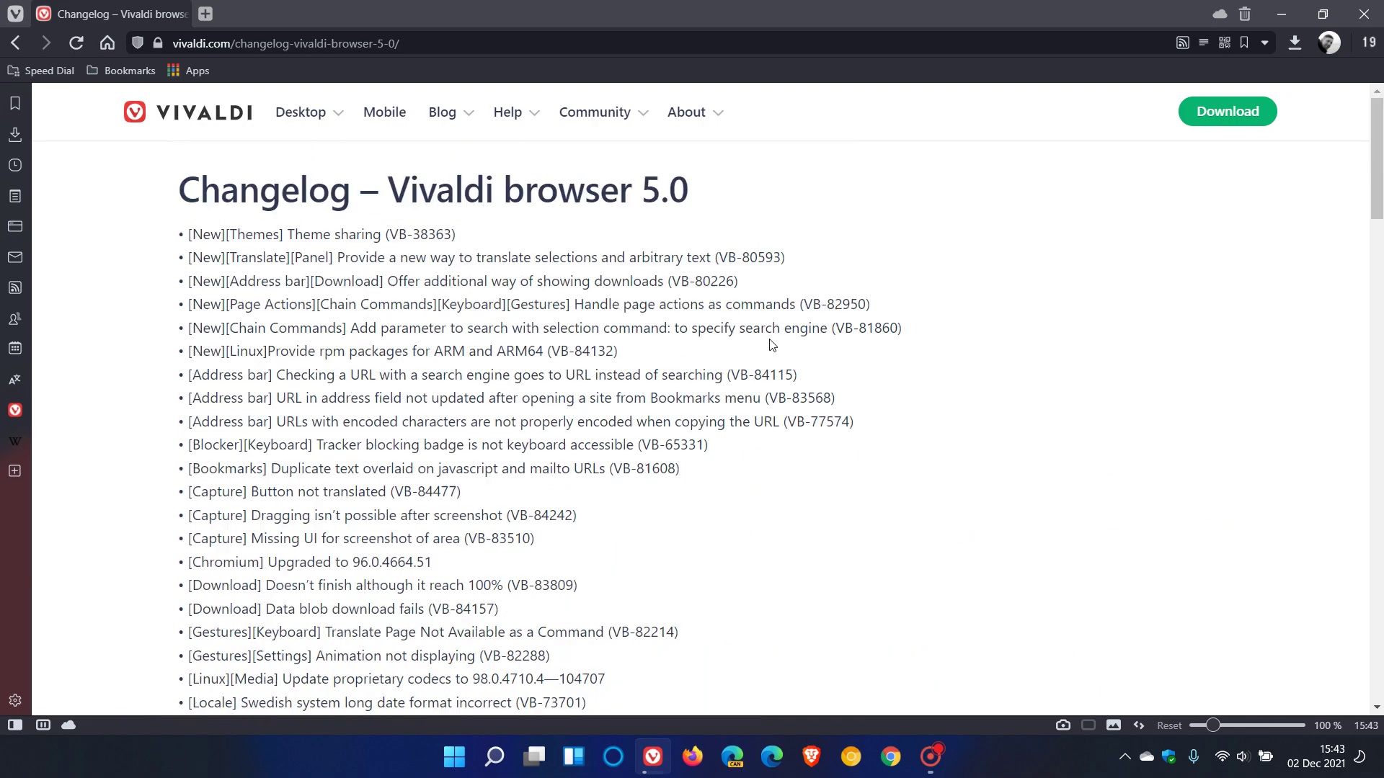
Step: From the Start Page, run Help > Check for Updates to confirm 5.0.2497.24 is current
left_click(108, 44)
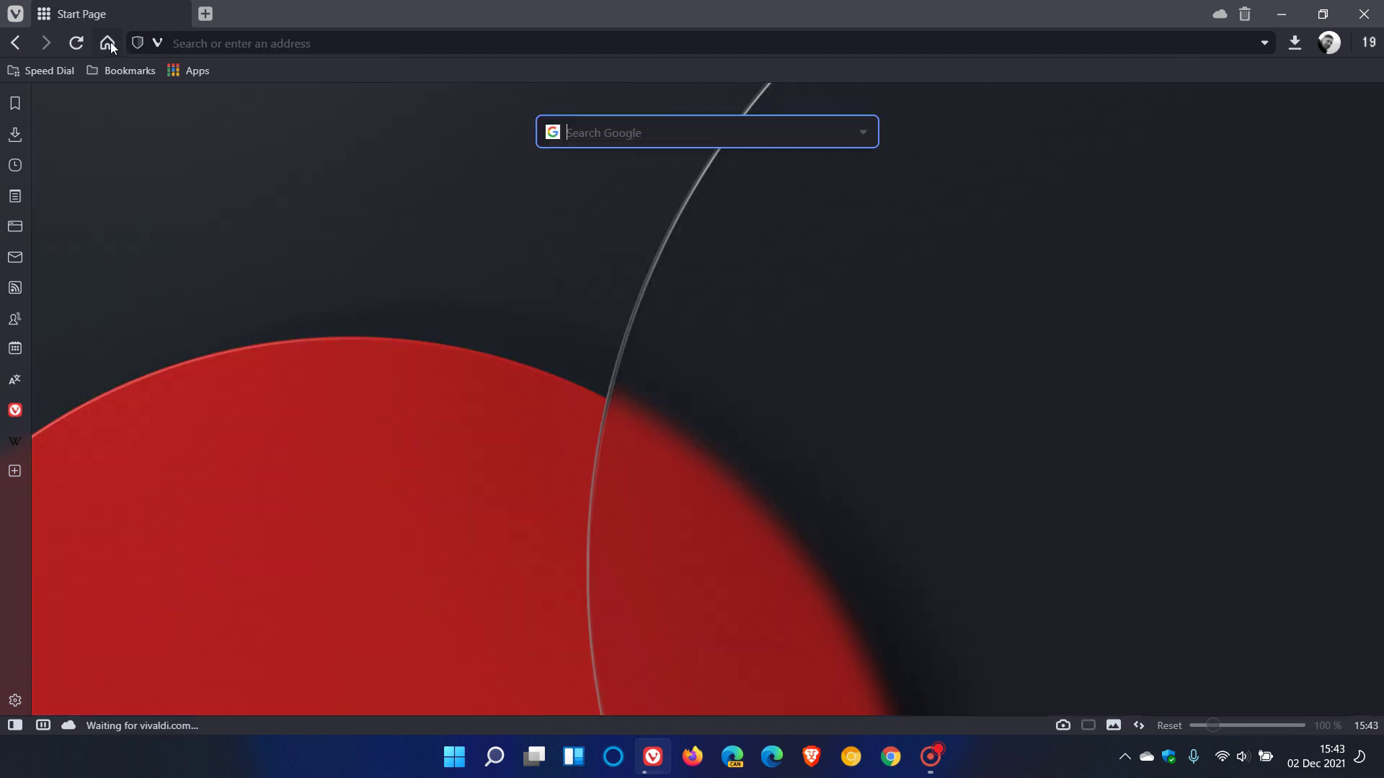
left_click(15, 14)
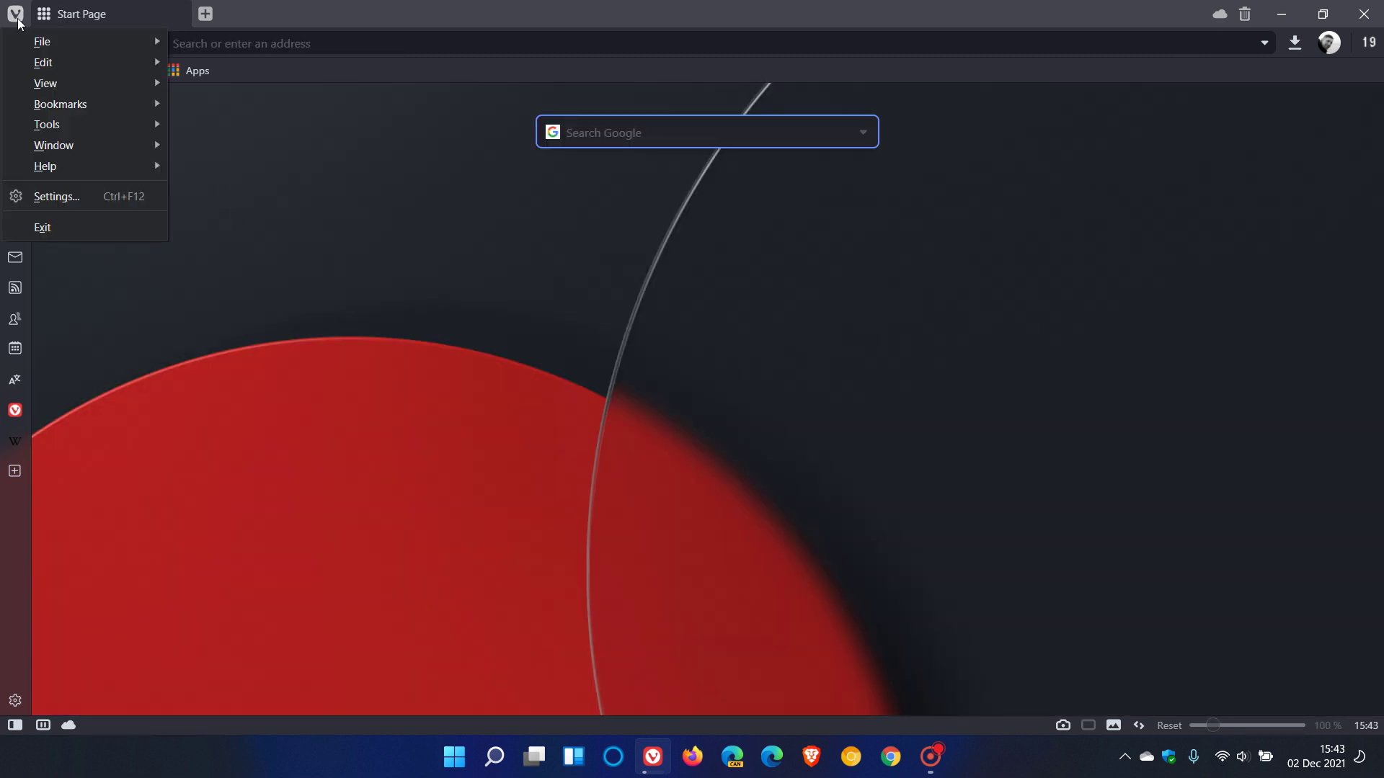
mouse_move(73, 166)
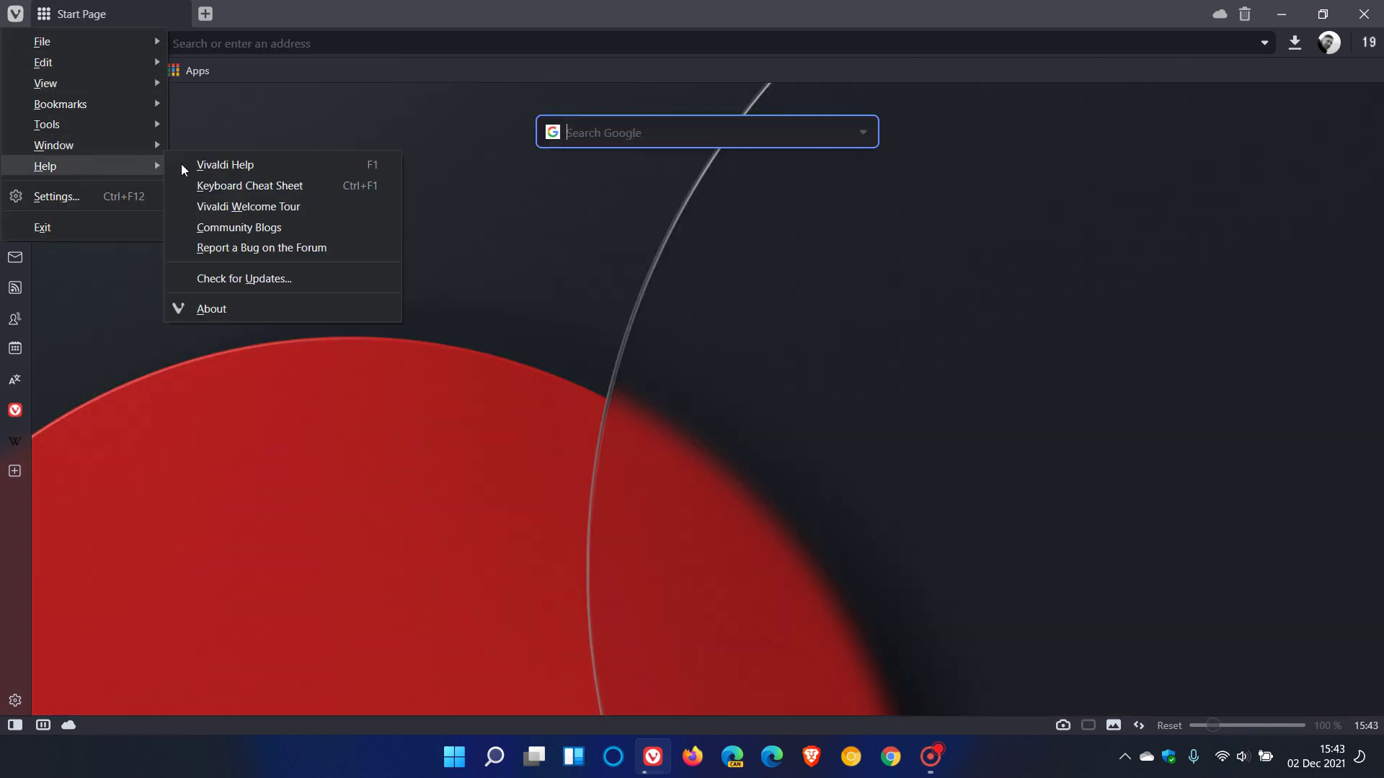
left_click(257, 281)
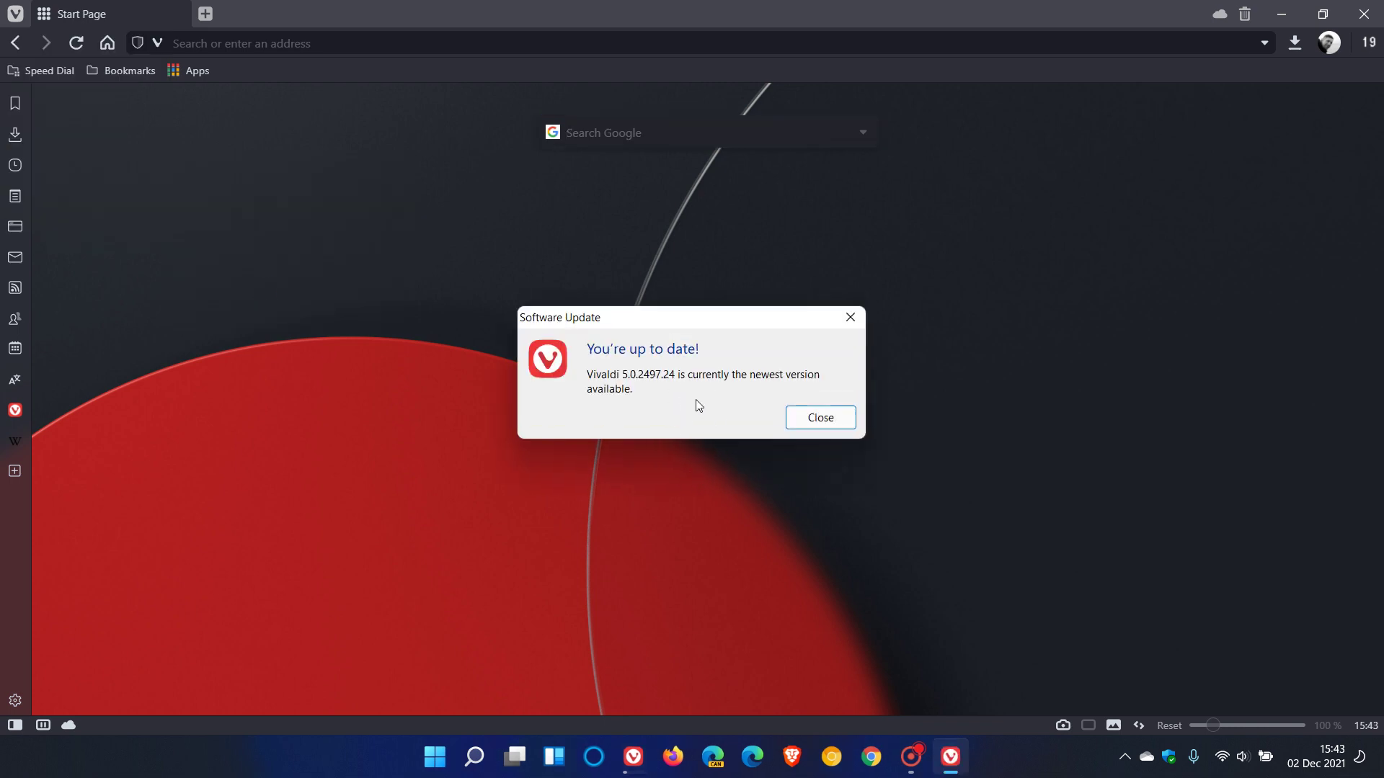
left_click(819, 418)
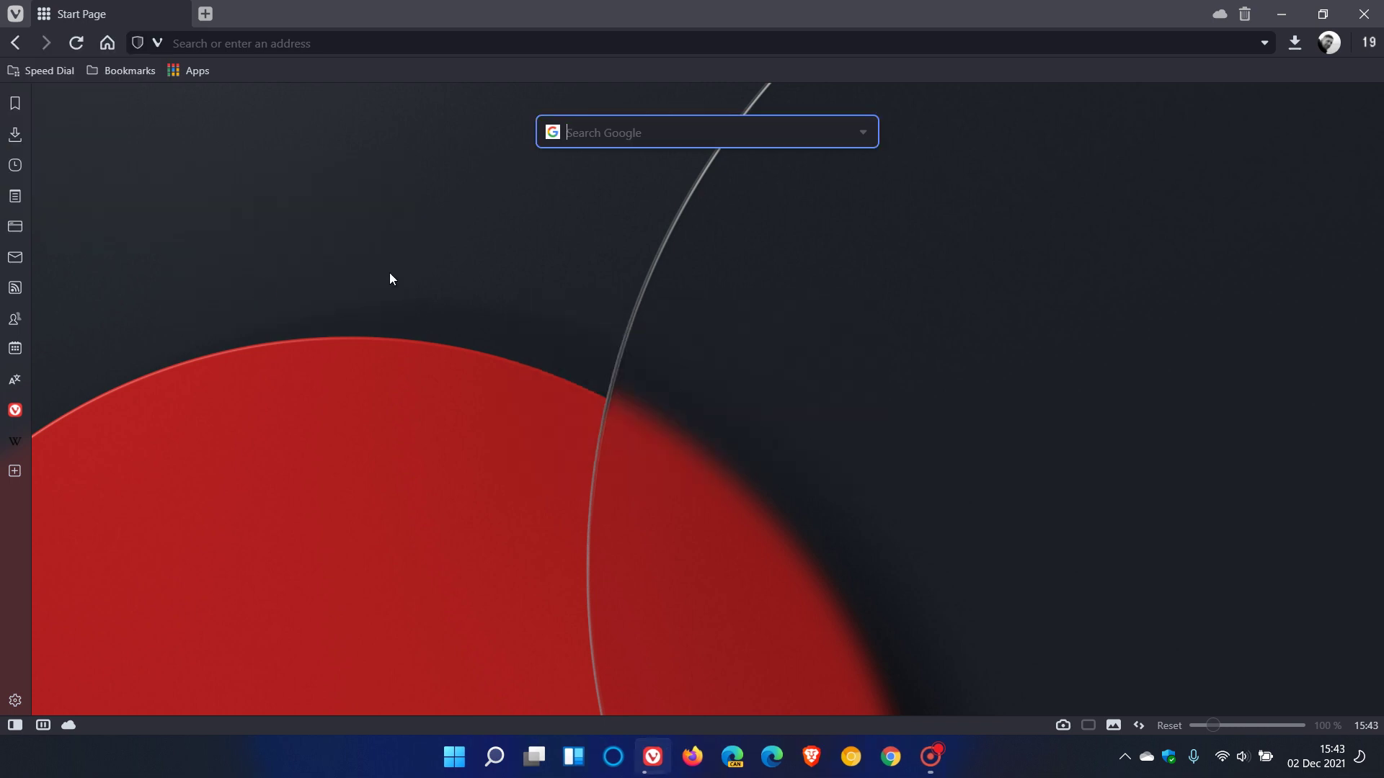
left_click(16, 14)
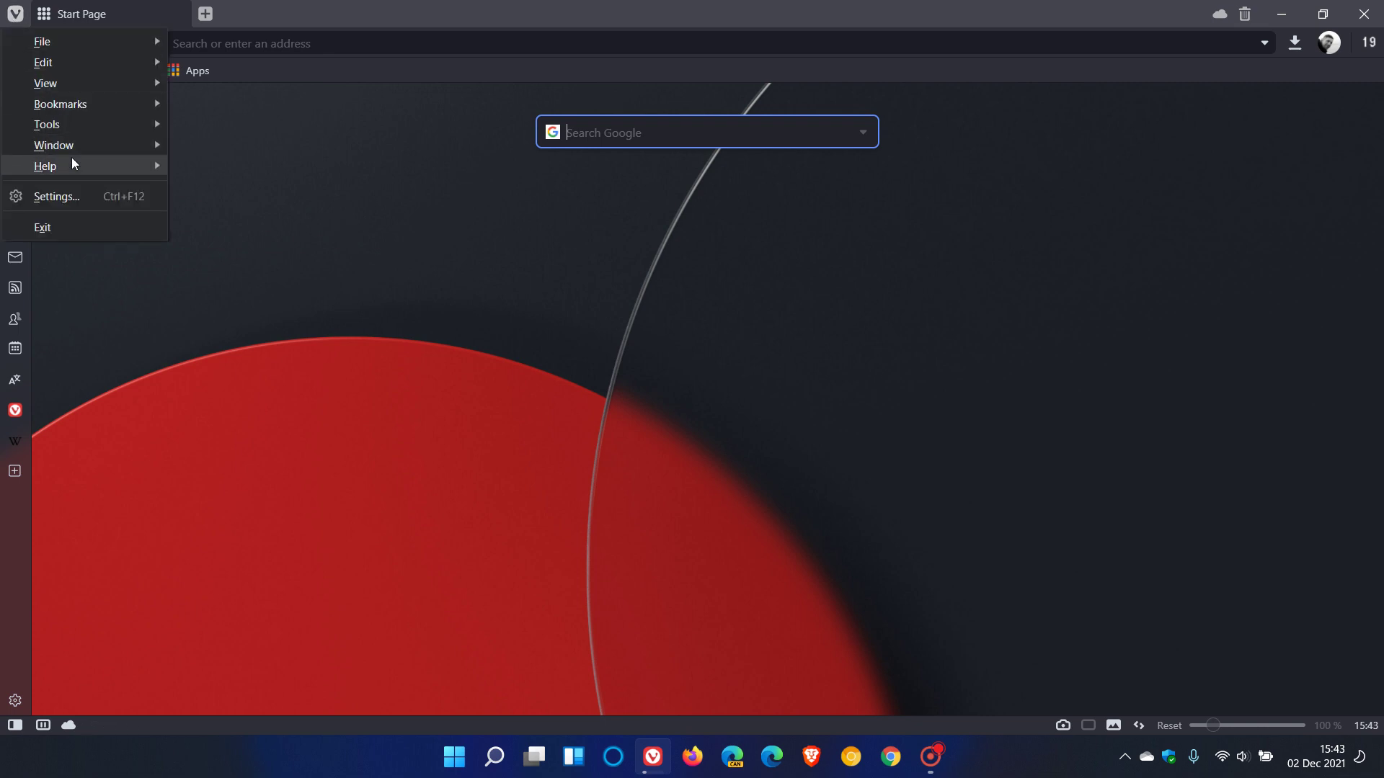
Step: Open Help > About, select version 5.0.2497.24 and Chrome/96.0.4664.51, then close the tab
mouse_move(72, 165)
left_click(265, 309)
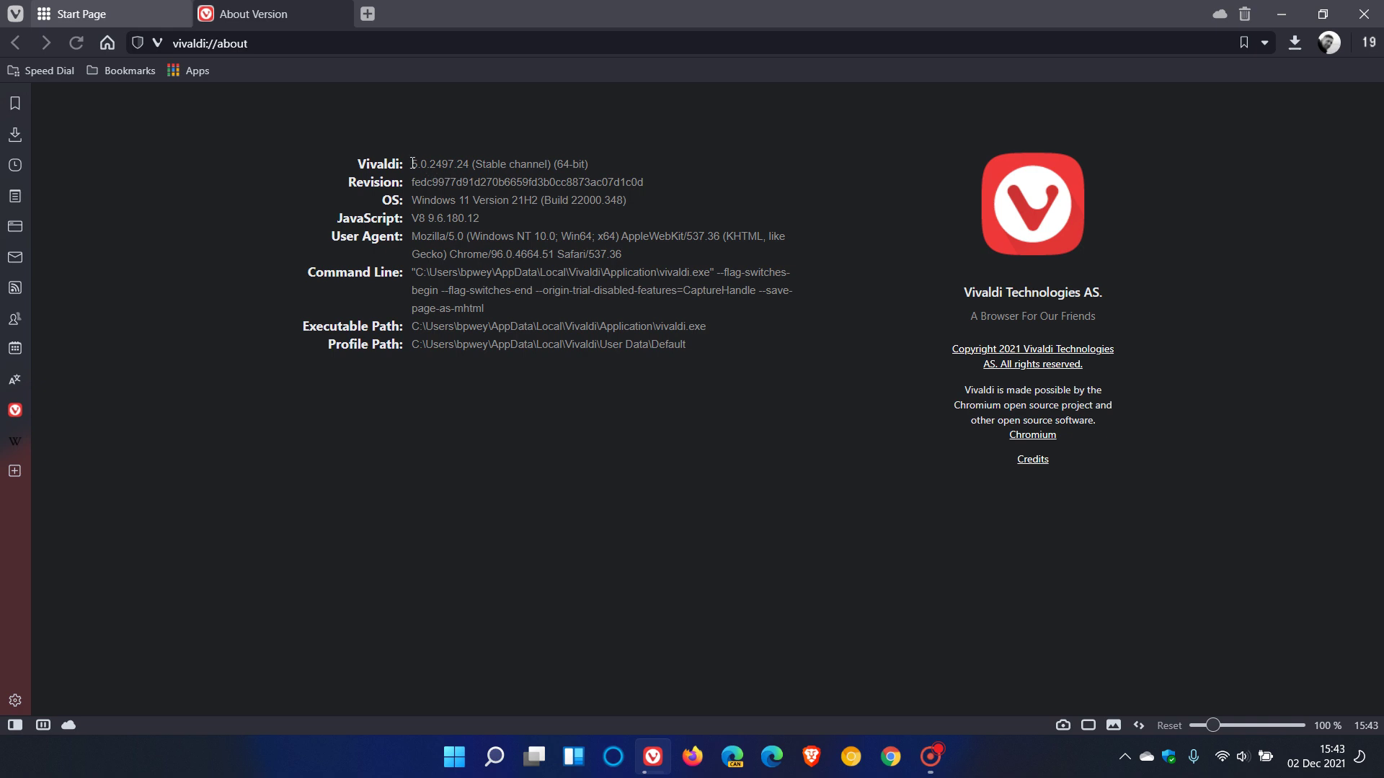
left_click_drag(413, 163, 472, 165)
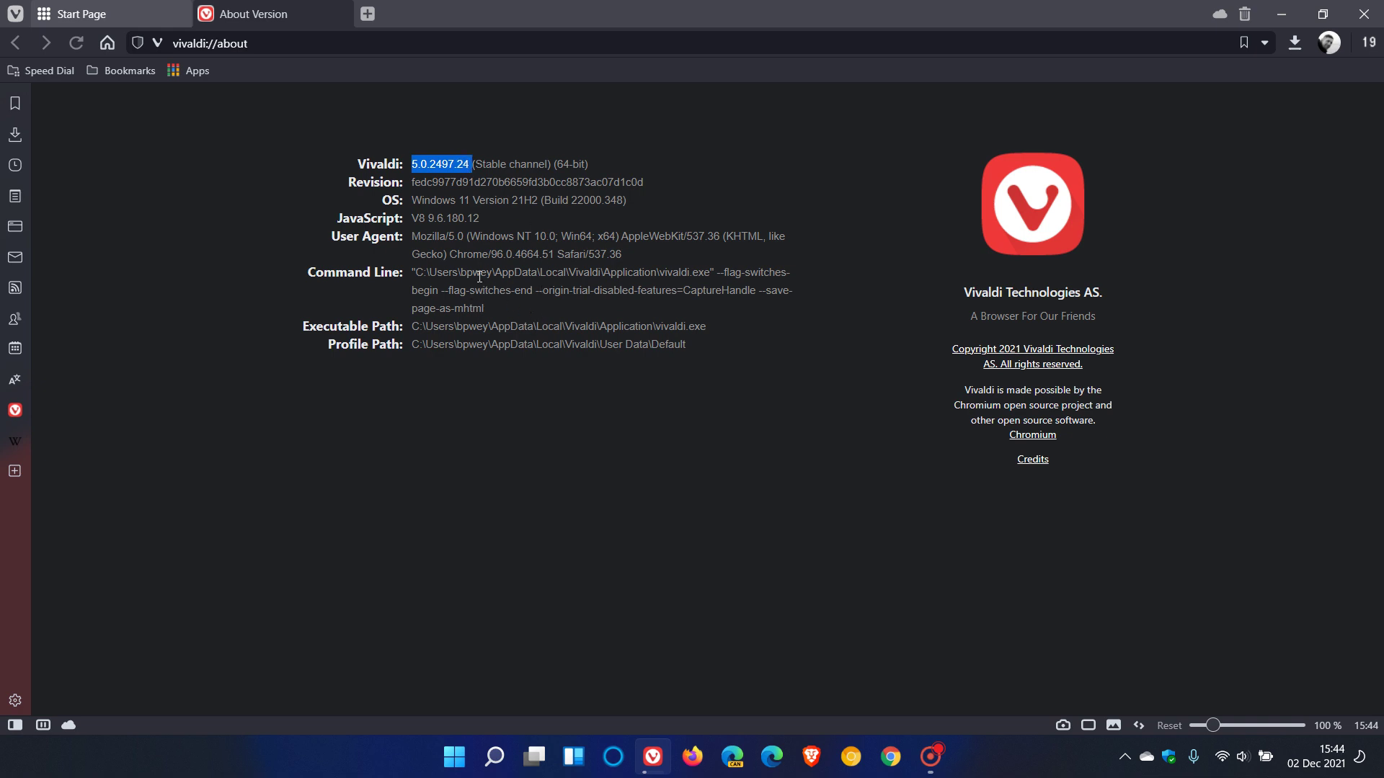
left_click(451, 254)
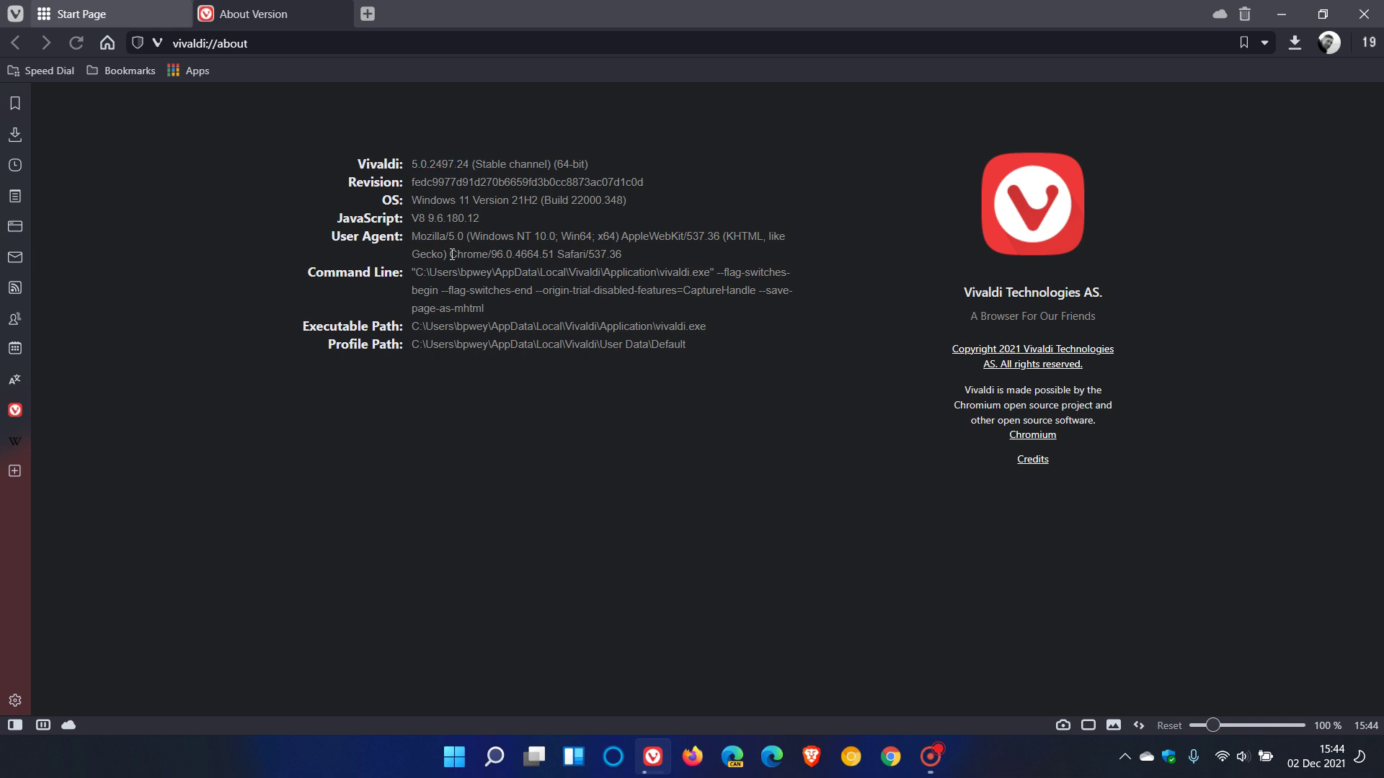
left_click_drag(452, 254, 552, 266)
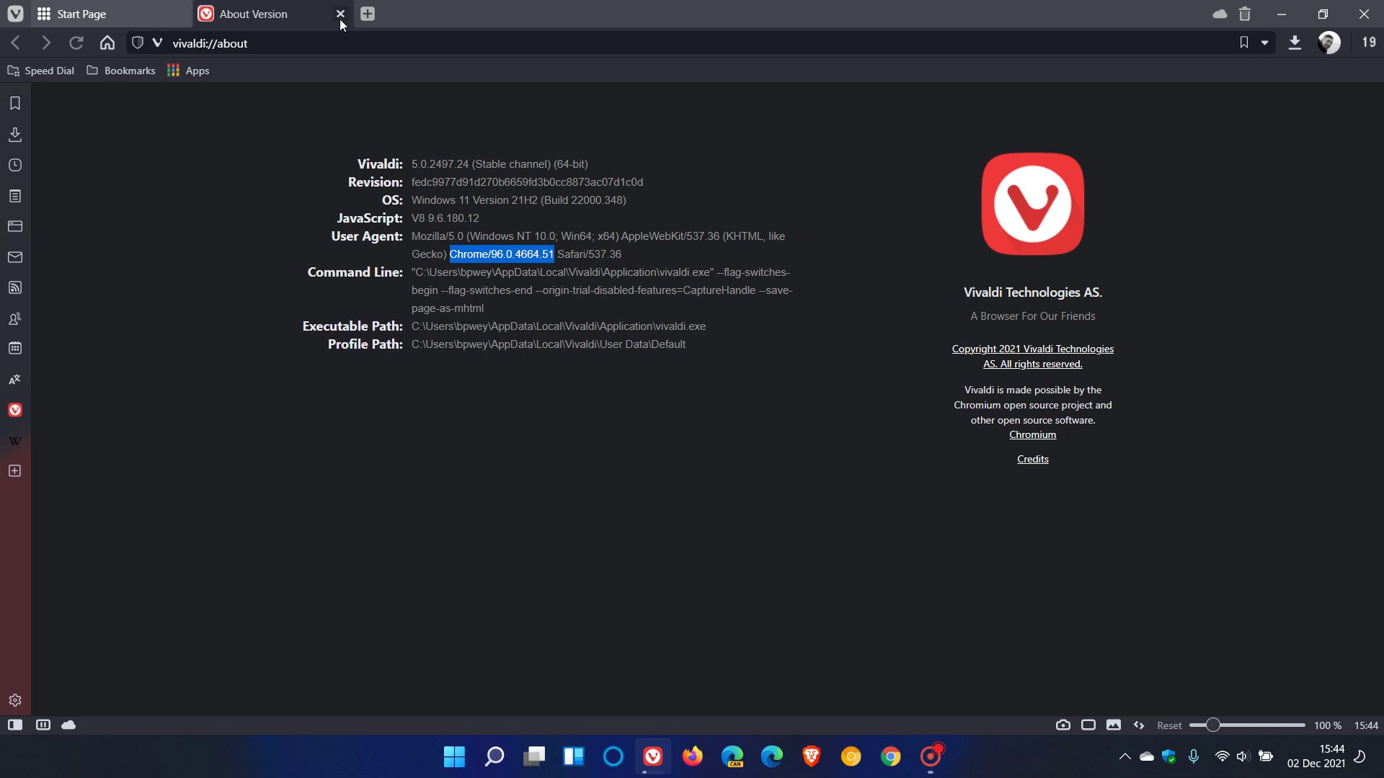
left_click(340, 14)
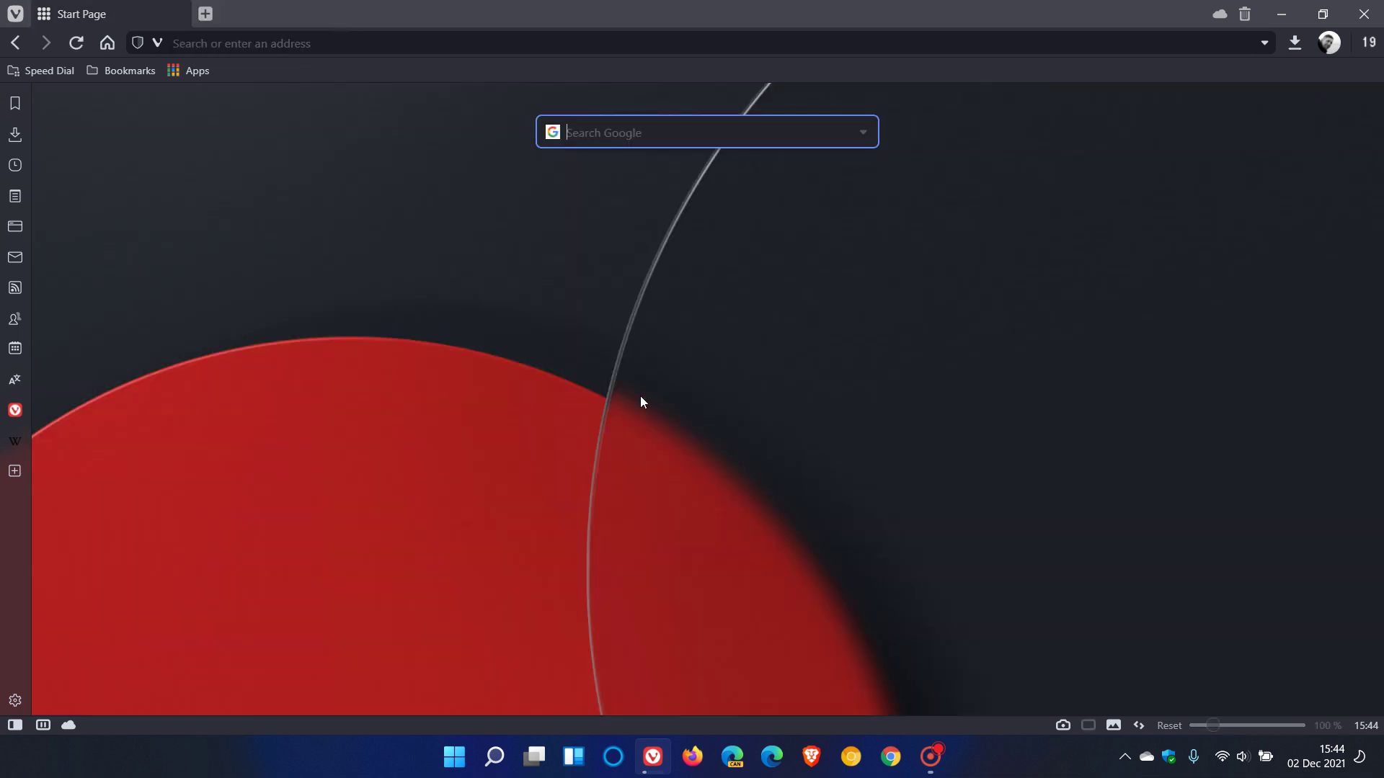